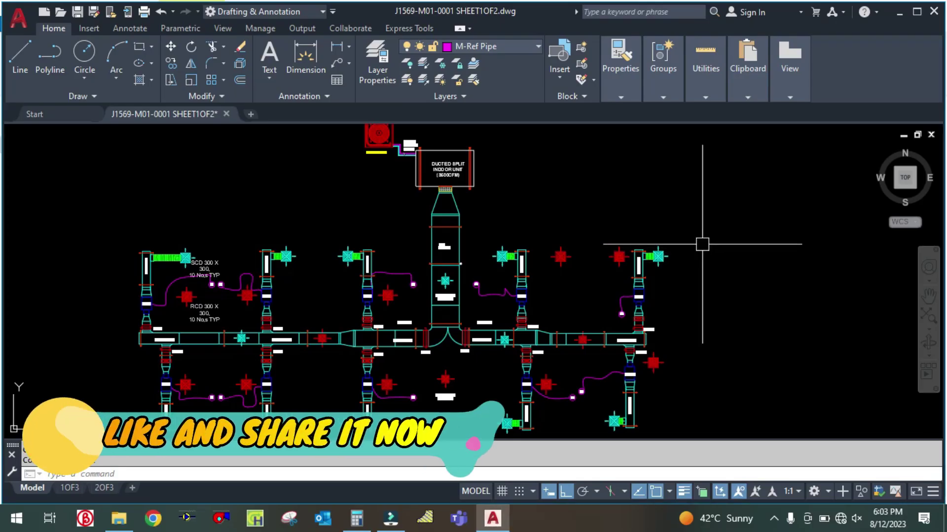
Pan and zoom from the whole duct layout to a close view of the outdoor and ducted split indoor units.
{"action": "scroll", "coordinate": [522, 216], "scroll_direction": "down", "scroll_amount": 2}
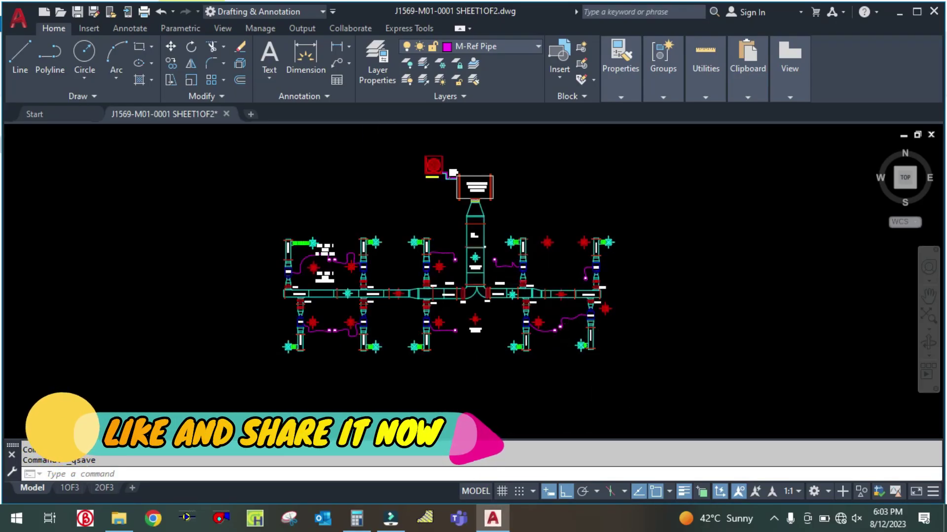
{"action": "scroll", "coordinate": [557, 286], "scroll_direction": "up", "scroll_amount": 2}
{"action": "middle_click_drag", "start_coordinate": [668, 300], "coordinate": [702, 318]}
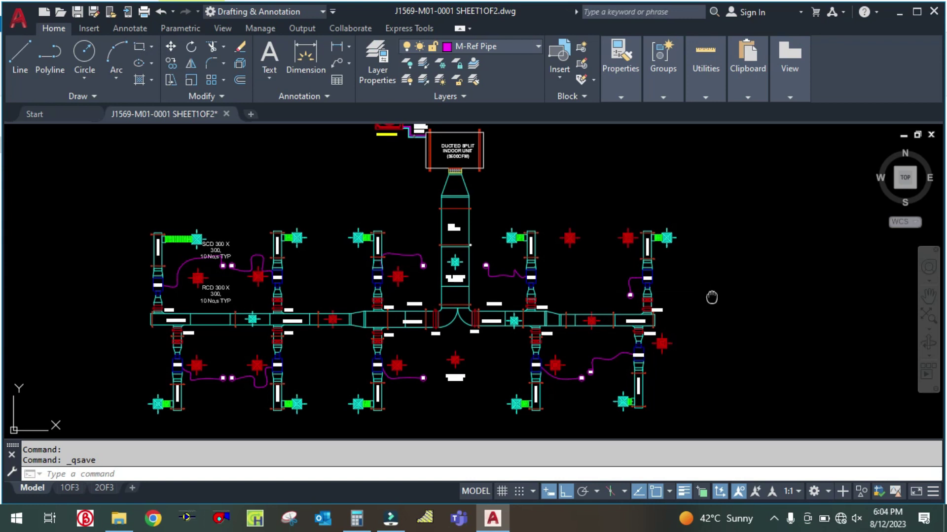
{"action": "middle_click_drag", "start_coordinate": [714, 297], "coordinate": [719, 320]}
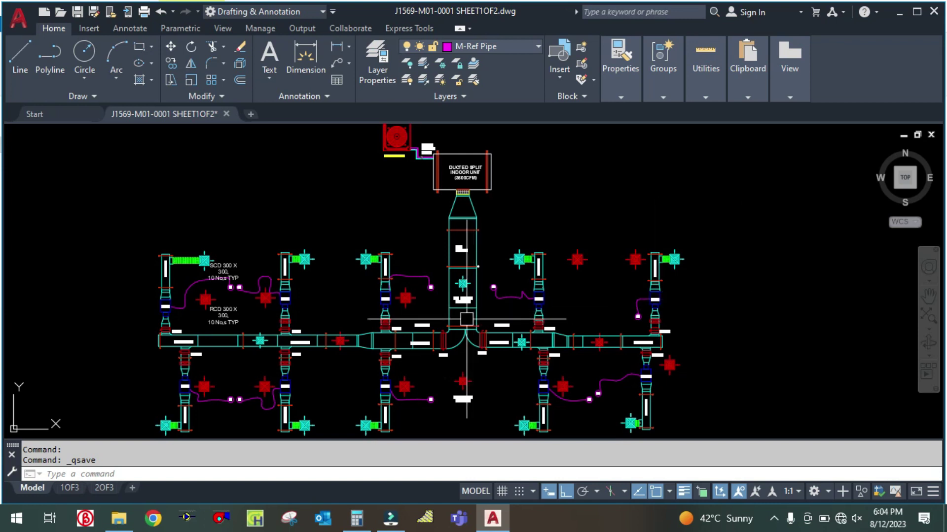
{"action": "middle_click_drag", "start_coordinate": [490, 211], "coordinate": [554, 213]}
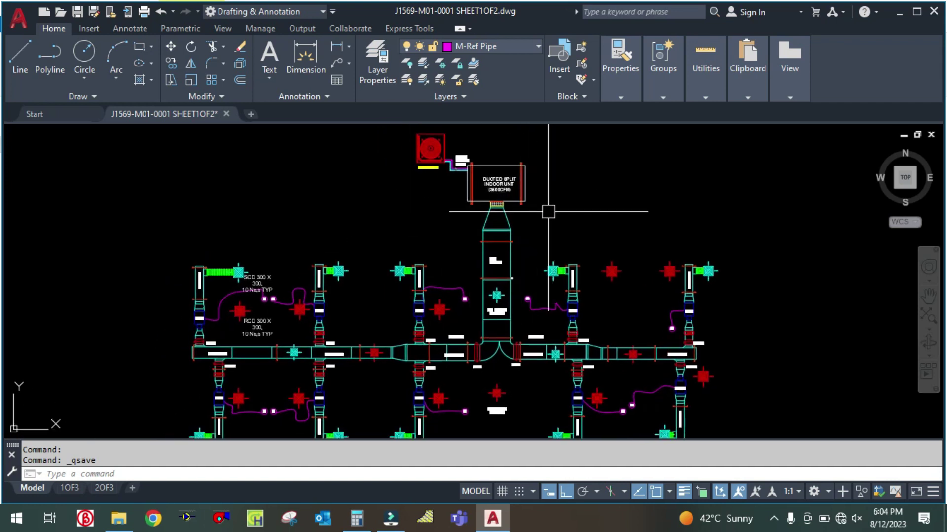
{"action": "scroll", "coordinate": [425, 159], "scroll_direction": "up", "scroll_amount": 4}
{"action": "mouse_move", "coordinate": [437, 191]}
{"action": "middle_mouse_down"}
{"action": "mouse_move", "coordinate": [402, 306]}
{"action": "mouse_move", "coordinate": [383, 259]}
{"action": "middle_mouse_up"}
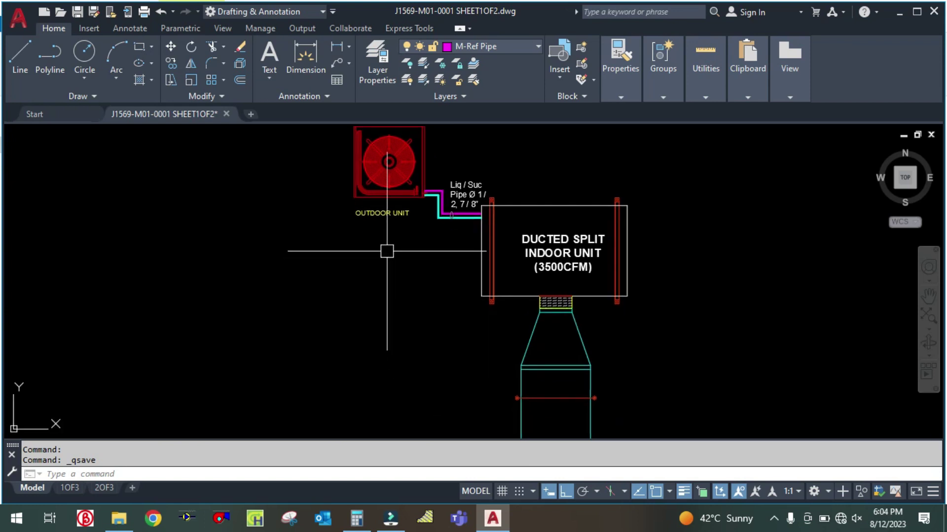
{"action": "scroll", "coordinate": [398, 277], "scroll_direction": "down", "scroll_amount": 2}
{"action": "middle_click_drag", "start_coordinate": [395, 324], "coordinate": [387, 208]}
{"action": "middle_click_drag", "start_coordinate": [421, 262], "coordinate": [408, 211]}
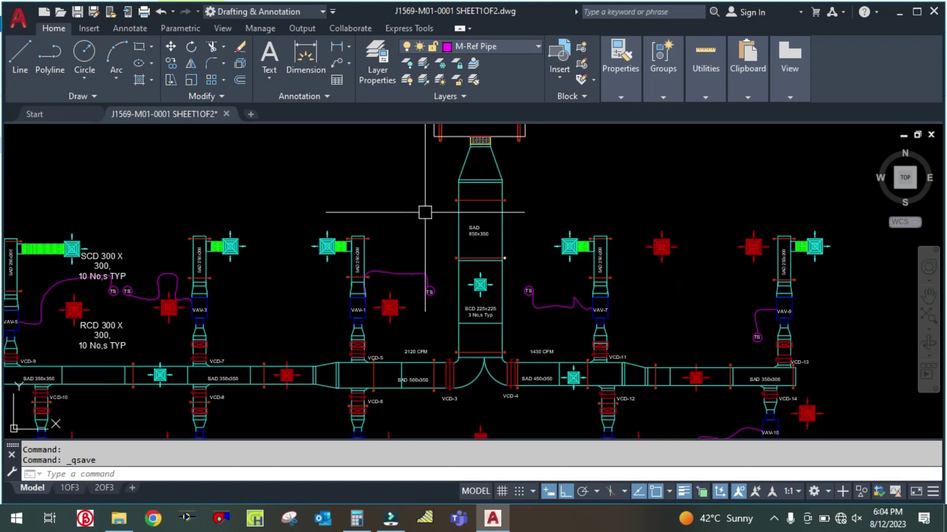
{"action": "scroll", "coordinate": [424, 211], "scroll_direction": "down", "scroll_amount": 4}
{"action": "scroll", "coordinate": [459, 257], "scroll_direction": "up", "scroll_amount": 2}
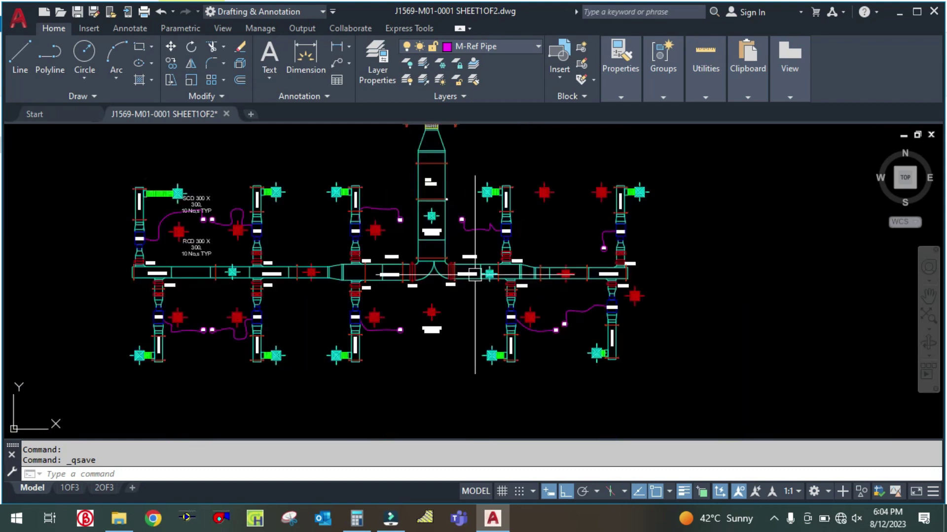
{"action": "scroll", "coordinate": [216, 225], "scroll_direction": "up", "scroll_amount": 4}
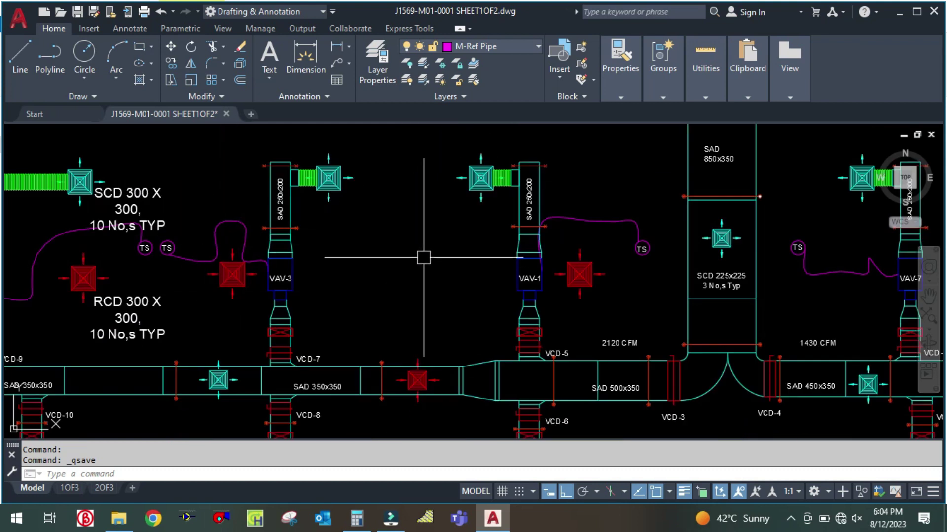
{"action": "scroll", "coordinate": [424, 257], "scroll_direction": "down", "scroll_amount": 2}
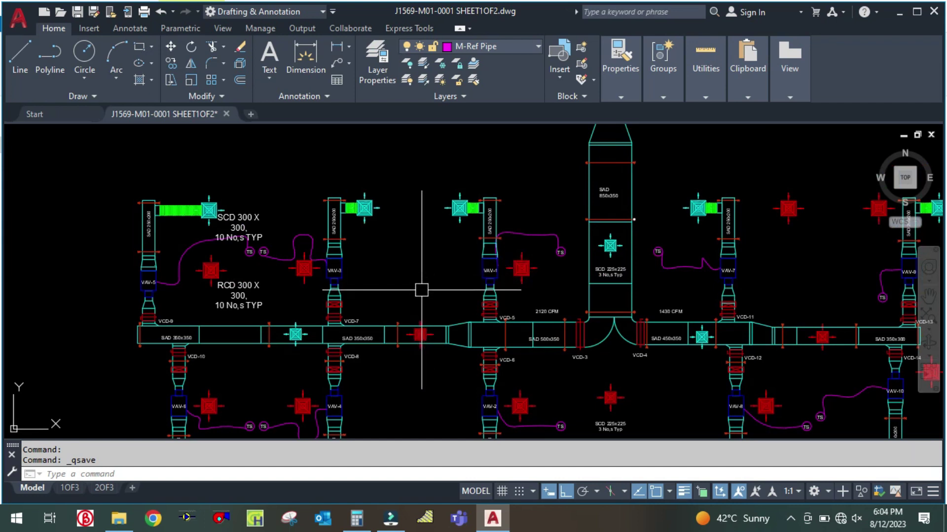
{"action": "middle_click_drag", "start_coordinate": [423, 290], "coordinate": [359, 249]}
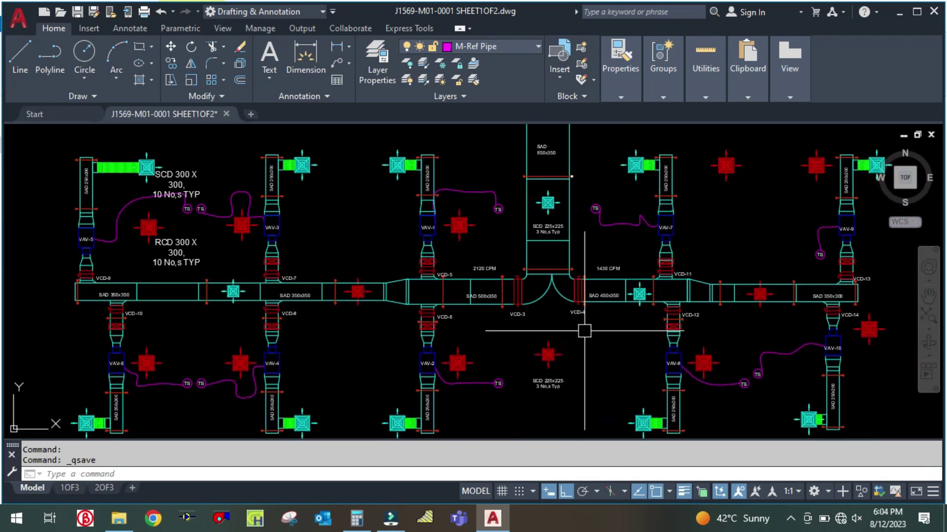
{"action": "mouse_move", "coordinate": [582, 328]}
{"action": "middle_mouse_down"}
{"action": "mouse_move", "coordinate": [545, 332]}
{"action": "mouse_move", "coordinate": [479, 372]}
{"action": "middle_mouse_up"}
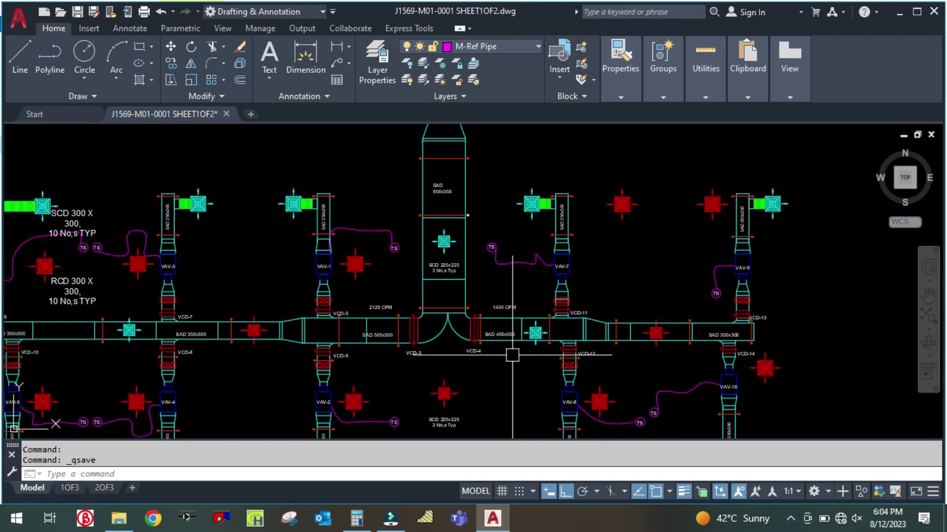
{"action": "scroll", "coordinate": [512, 355], "scroll_direction": "down", "scroll_amount": 5}
{"action": "scroll", "coordinate": [467, 357], "scroll_direction": "up", "scroll_amount": 5}
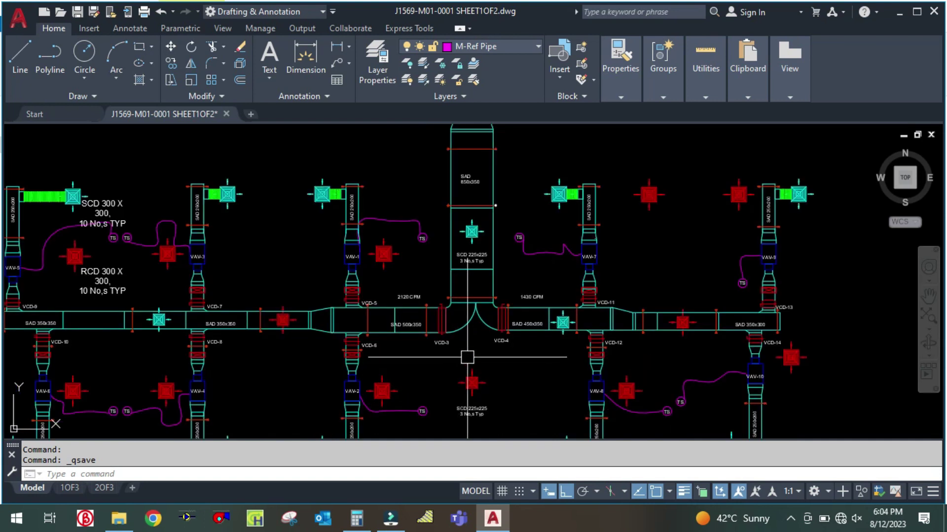
{"action": "middle_click_drag", "start_coordinate": [469, 357], "coordinate": [503, 356]}
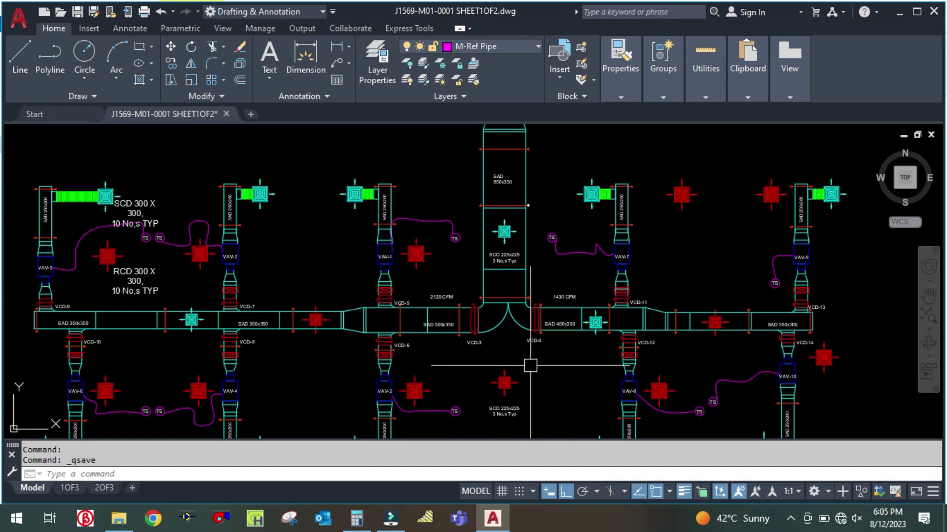
{"action": "middle_click_drag", "start_coordinate": [528, 365], "coordinate": [512, 328]}
{"action": "middle_click_drag", "start_coordinate": [437, 143], "coordinate": [442, 308]}
{"action": "scroll", "coordinate": [482, 239], "scroll_direction": "up", "scroll_amount": 4}
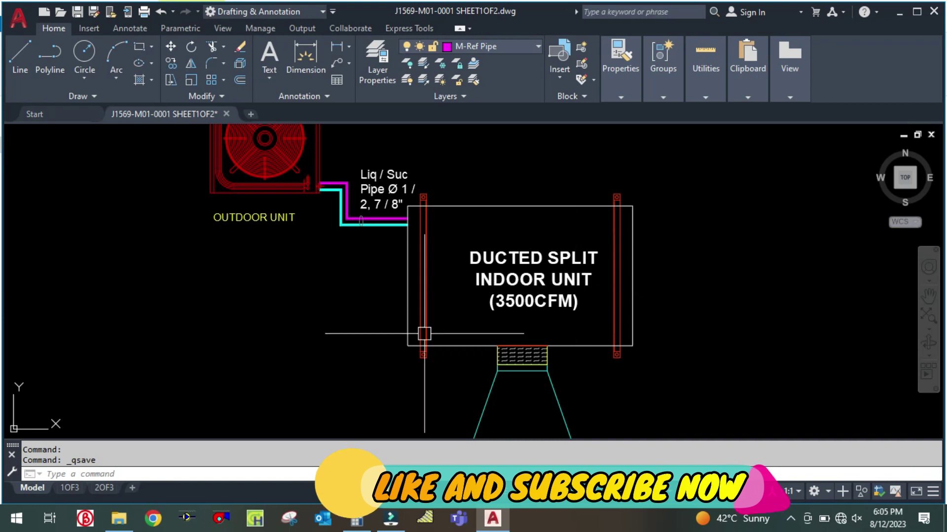
{"action": "scroll", "coordinate": [515, 319], "scroll_direction": "up", "scroll_amount": 2}
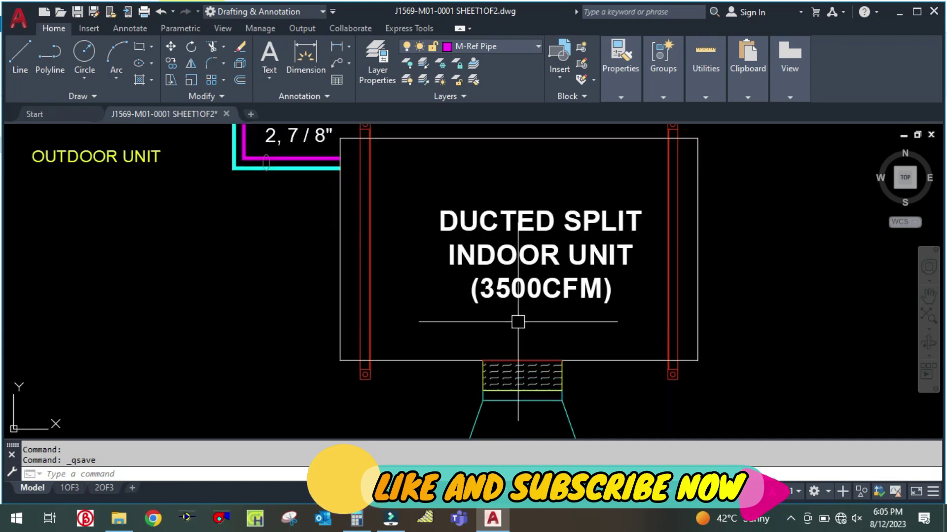
{"action": "middle_click_drag", "start_coordinate": [516, 321], "coordinate": [571, 357]}
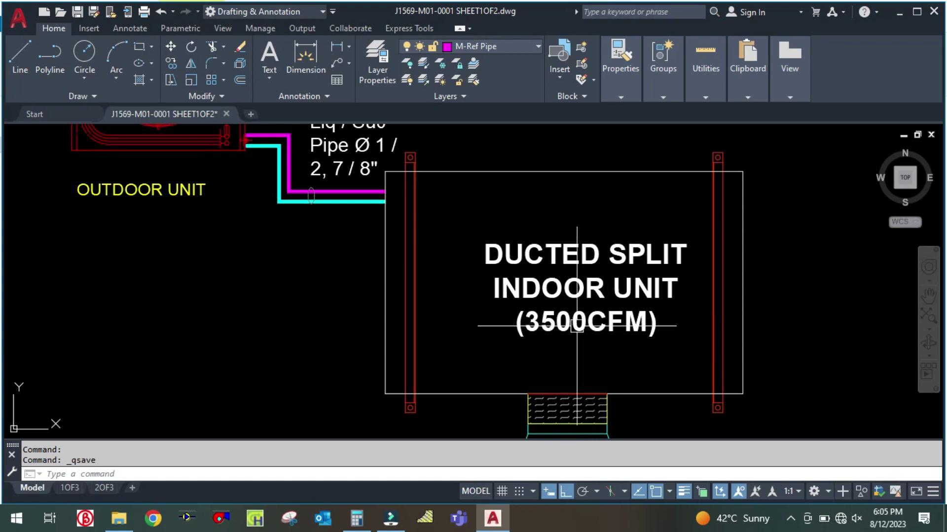
{"action": "scroll", "coordinate": [577, 326], "scroll_direction": "down", "scroll_amount": 4}
{"action": "middle_click_drag", "start_coordinate": [462, 373], "coordinate": [452, 334]}
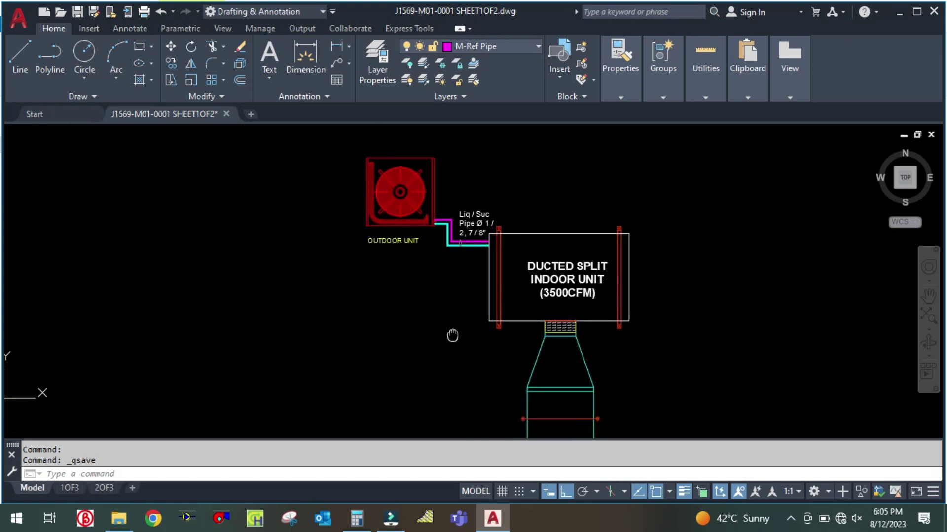
{"action": "scroll", "coordinate": [553, 301], "scroll_direction": "up", "scroll_amount": 4}
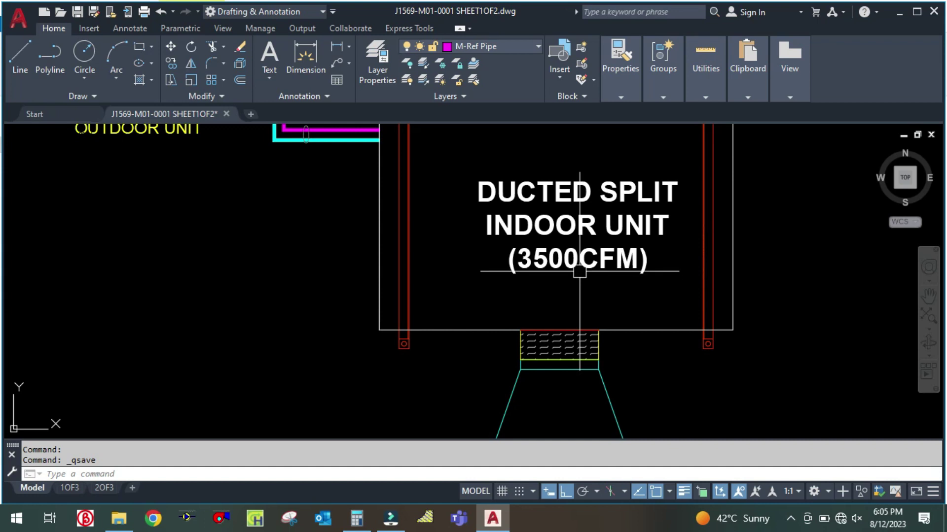
{"action": "scroll", "coordinate": [580, 271], "scroll_direction": "down", "scroll_amount": 4}
{"action": "middle_click_drag", "start_coordinate": [626, 358], "coordinate": [591, 317]}
{"action": "scroll", "coordinate": [610, 339], "scroll_direction": "down", "scroll_amount": 3}
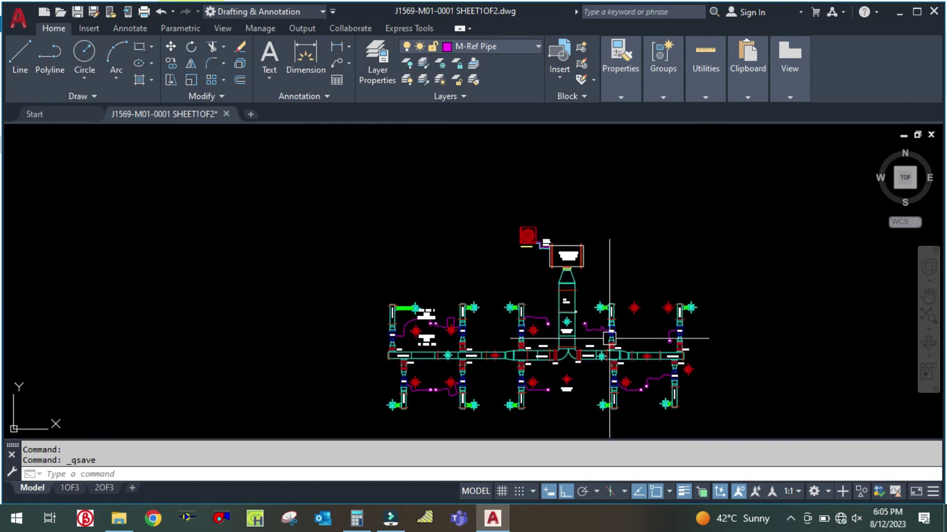
{"action": "scroll", "coordinate": [610, 338], "scroll_direction": "up", "scroll_amount": 4}
{"action": "mouse_move", "coordinate": [535, 418]}
{"action": "middle_mouse_down"}
{"action": "mouse_move", "coordinate": [529, 356]}
{"action": "mouse_move", "coordinate": [544, 434]}
{"action": "middle_mouse_up"}
{"action": "middle_click_drag", "start_coordinate": [394, 222], "coordinate": [434, 327]}
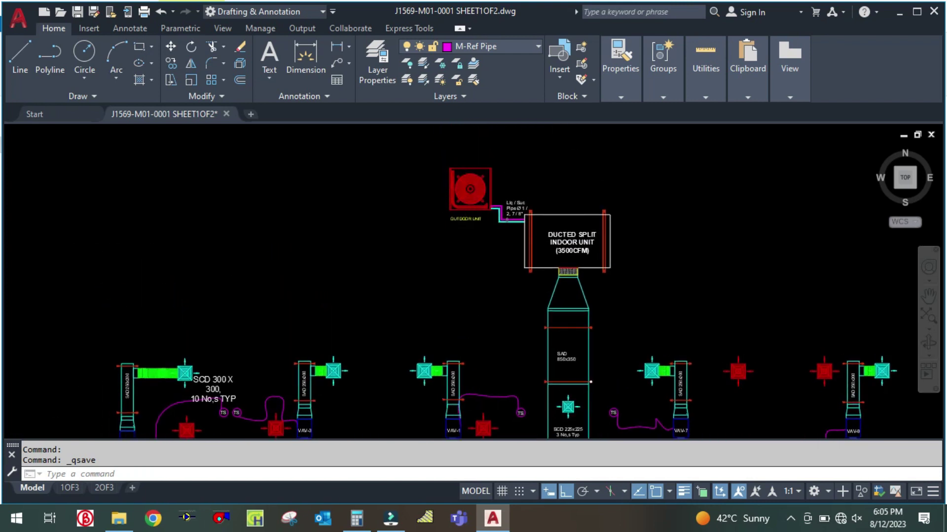
{"action": "scroll", "coordinate": [466, 193], "scroll_direction": "up", "scroll_amount": 4}
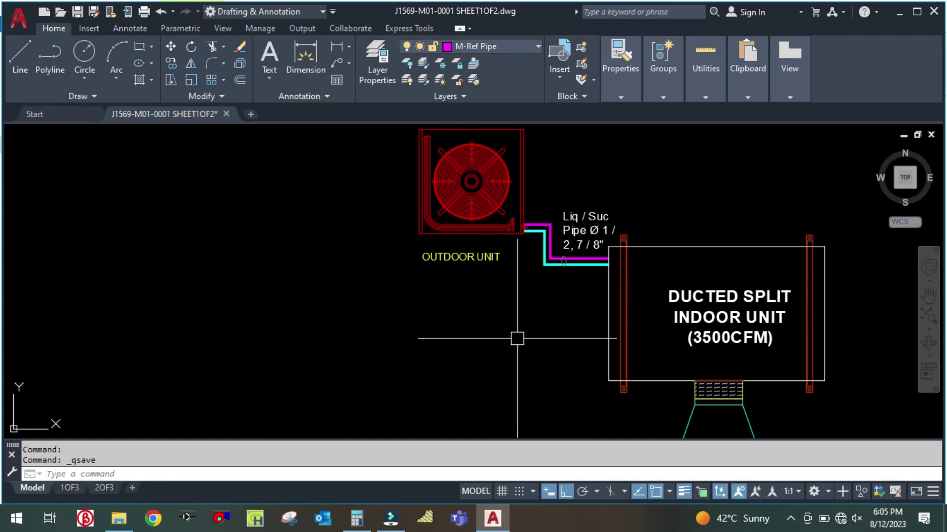
Turn on polar tracking and zoom around the units and the diffusers below the indoor unit.
{"action": "key", "text": "F10"}
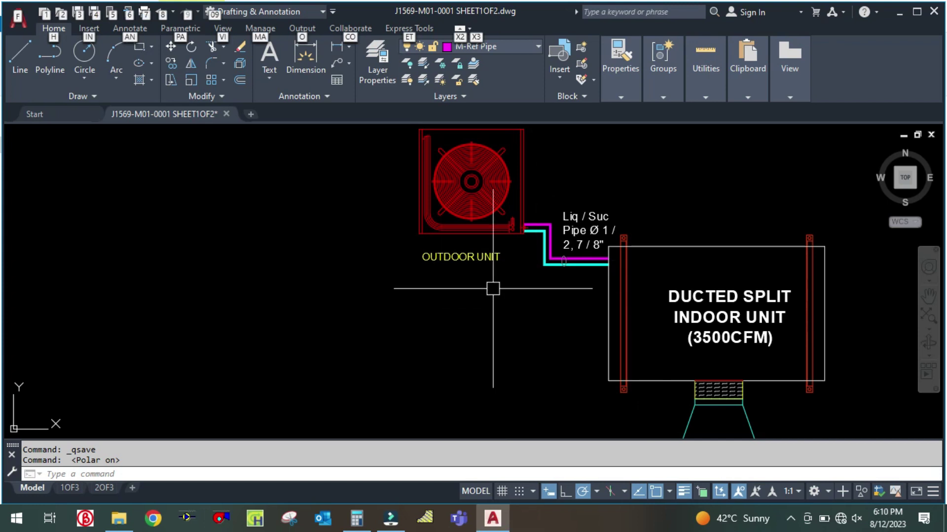
{"action": "middle_click_drag", "start_coordinate": [515, 314], "coordinate": [469, 300]}
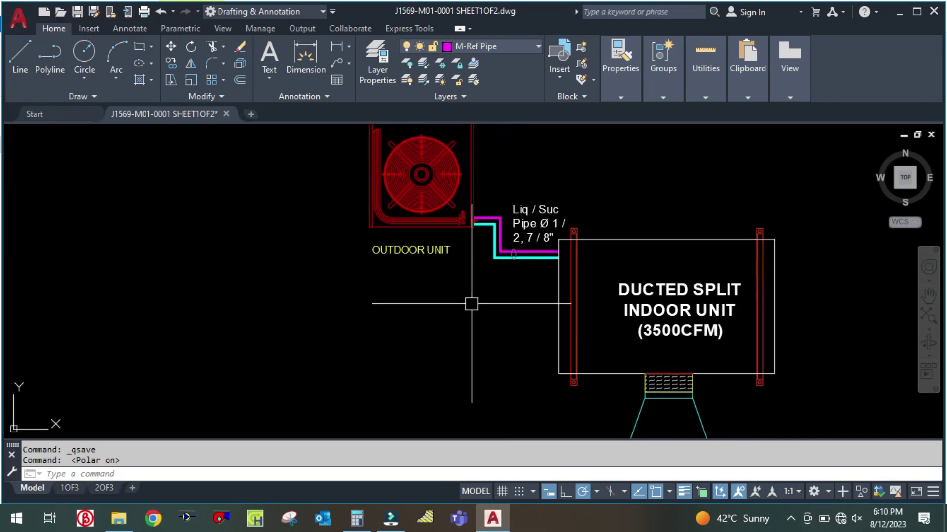
{"action": "scroll", "coordinate": [524, 284], "scroll_direction": "down", "scroll_amount": 3}
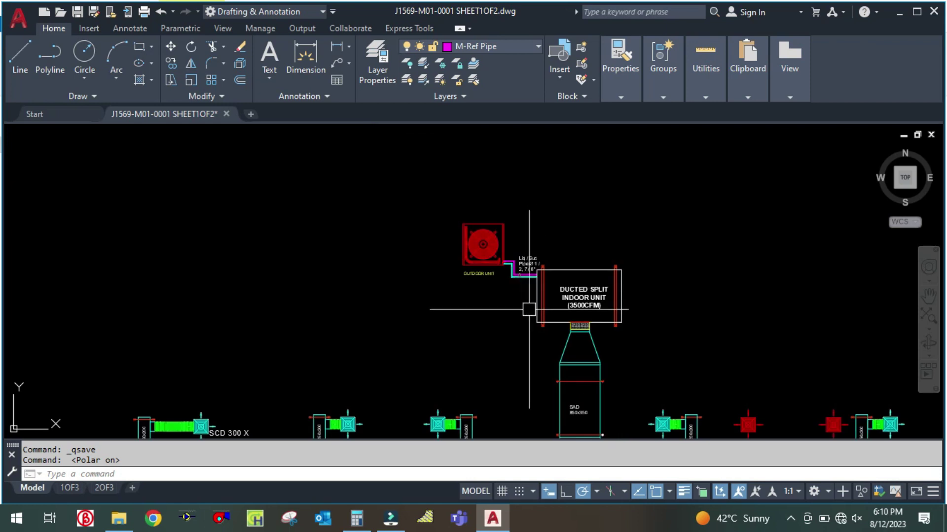
{"action": "scroll", "coordinate": [514, 283], "scroll_direction": "up", "scroll_amount": 4}
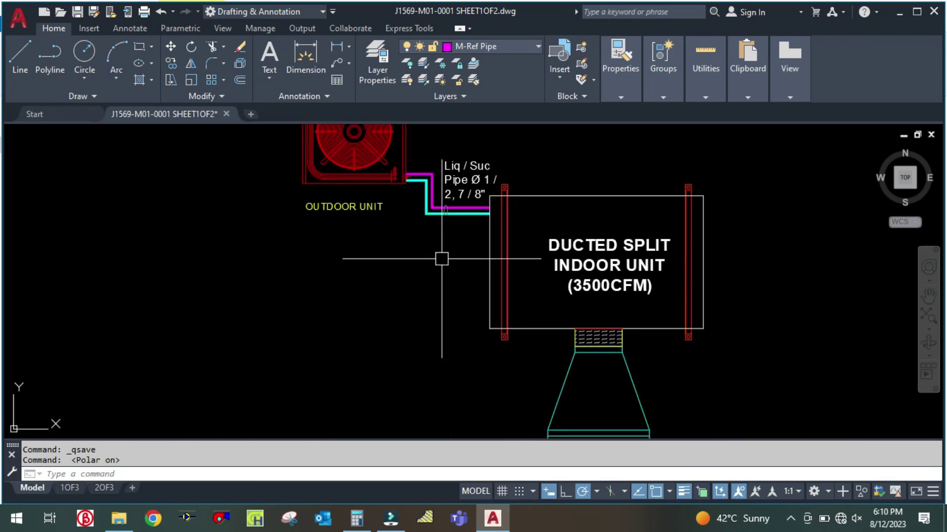
{"action": "scroll", "coordinate": [452, 256], "scroll_direction": "down", "scroll_amount": 2}
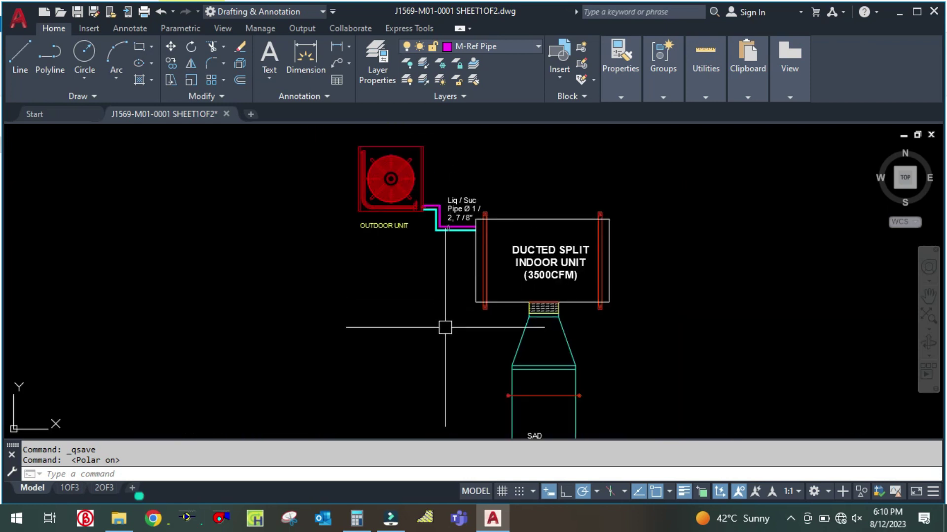
{"action": "middle_click_drag", "start_coordinate": [433, 338], "coordinate": [444, 262]}
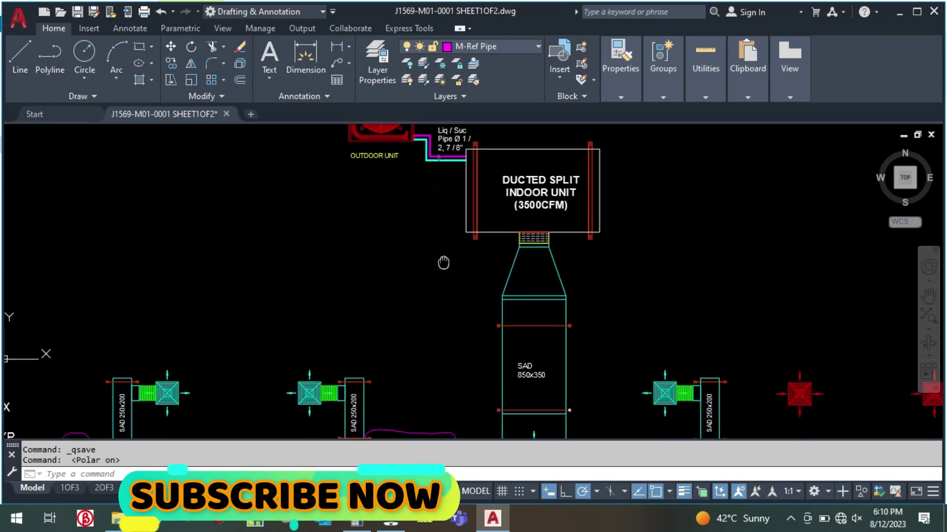
{"action": "scroll", "coordinate": [447, 271], "scroll_direction": "down", "scroll_amount": 3}
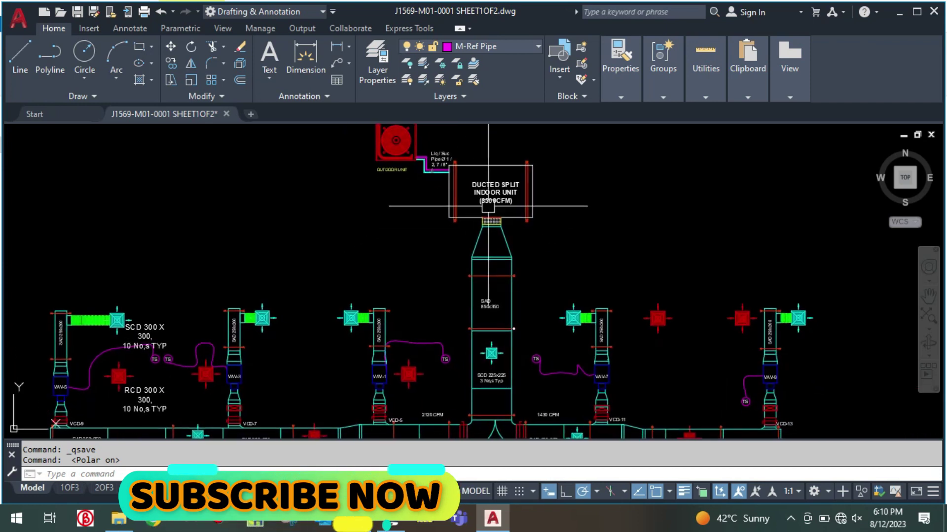
{"action": "scroll", "coordinate": [488, 206], "scroll_direction": "up", "scroll_amount": 4}
{"action": "scroll", "coordinate": [414, 218], "scroll_direction": "down", "scroll_amount": 4}
{"action": "middle_click_drag", "start_coordinate": [414, 218], "coordinate": [422, 264]}
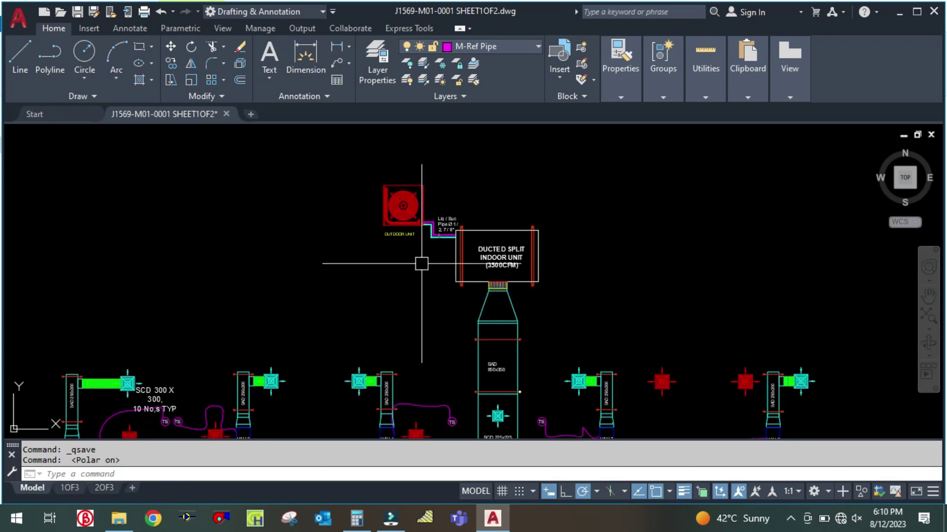
Recentre on the indoor unit and inspect the supply duct and grille below it.
{"action": "scroll", "coordinate": [415, 220], "scroll_direction": "up", "scroll_amount": 4}
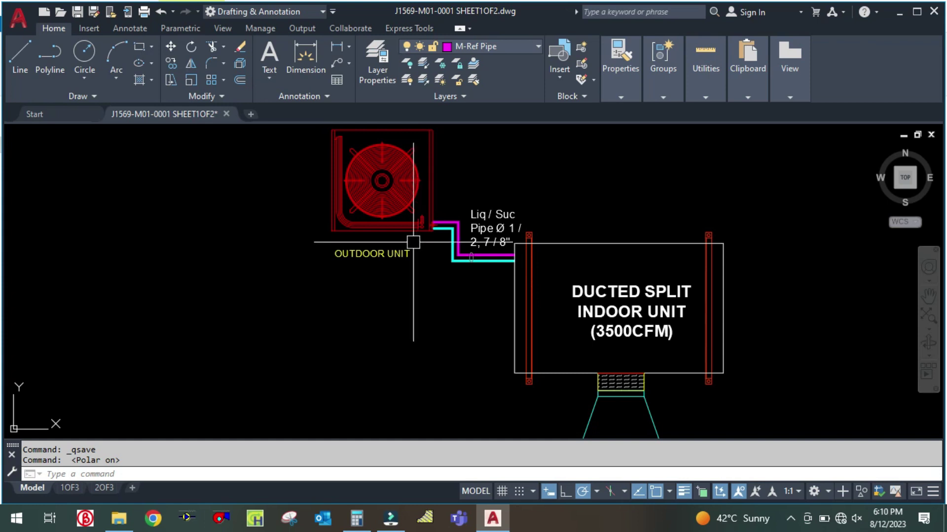
{"action": "scroll", "coordinate": [473, 272], "scroll_direction": "down", "scroll_amount": 2}
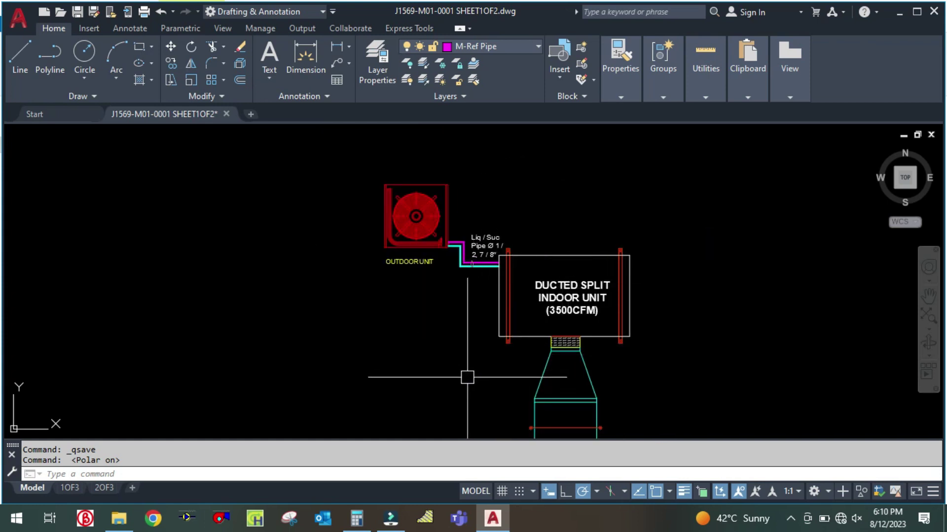
{"action": "middle_click_drag", "start_coordinate": [463, 373], "coordinate": [460, 342]}
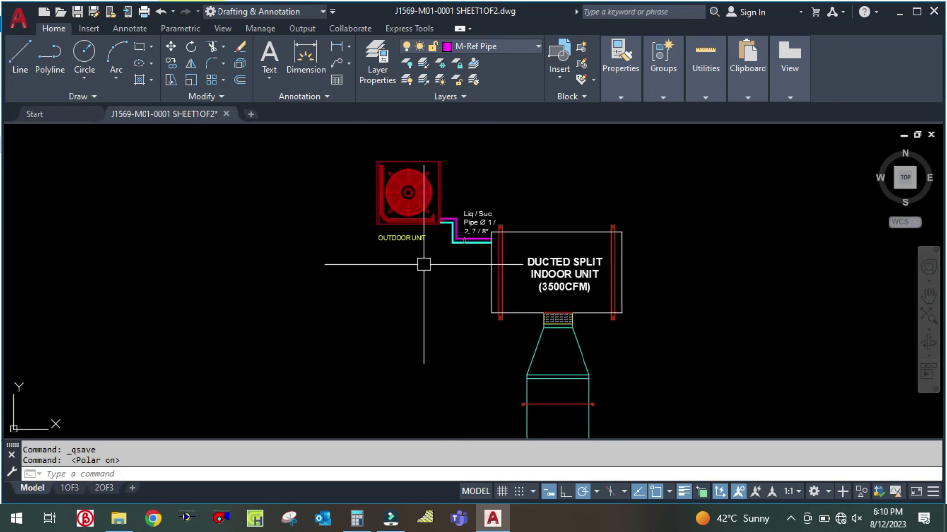
{"action": "middle_click_drag", "start_coordinate": [440, 245], "coordinate": [437, 268]}
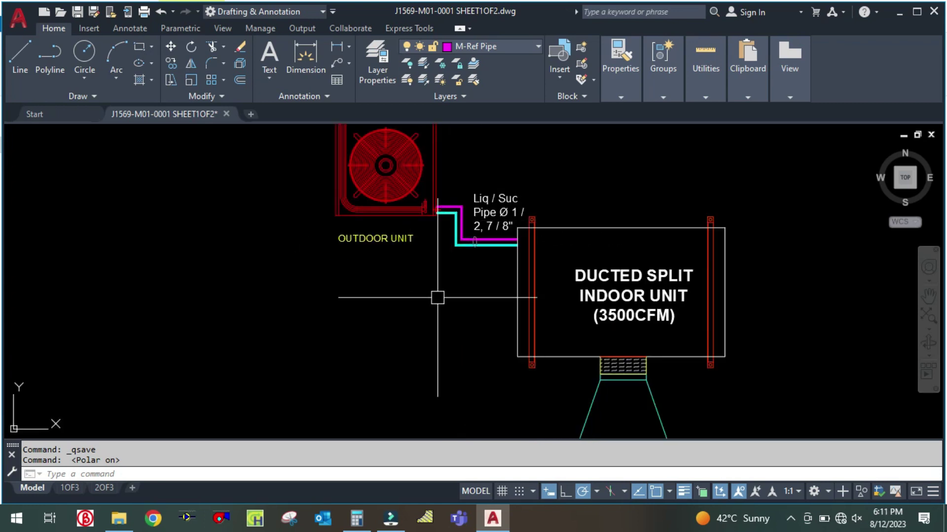
{"action": "middle_click_drag", "start_coordinate": [477, 362], "coordinate": [463, 281]}
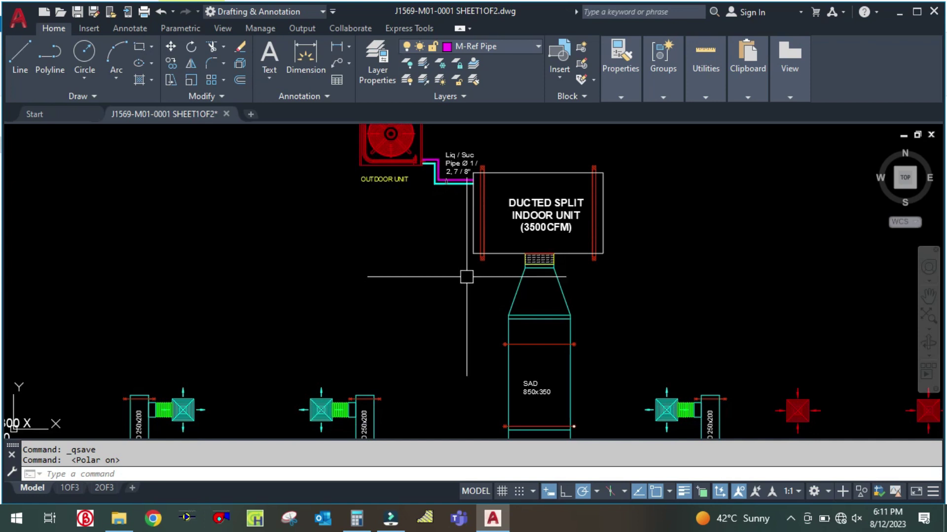
{"action": "scroll", "coordinate": [547, 263], "scroll_direction": "up", "scroll_amount": 8}
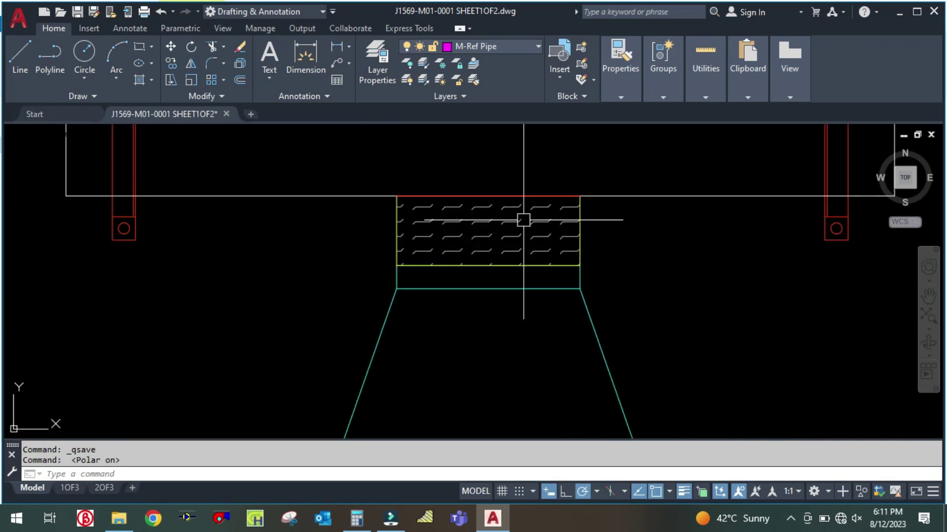
{"action": "scroll", "coordinate": [560, 215], "scroll_direction": "down", "scroll_amount": 4}
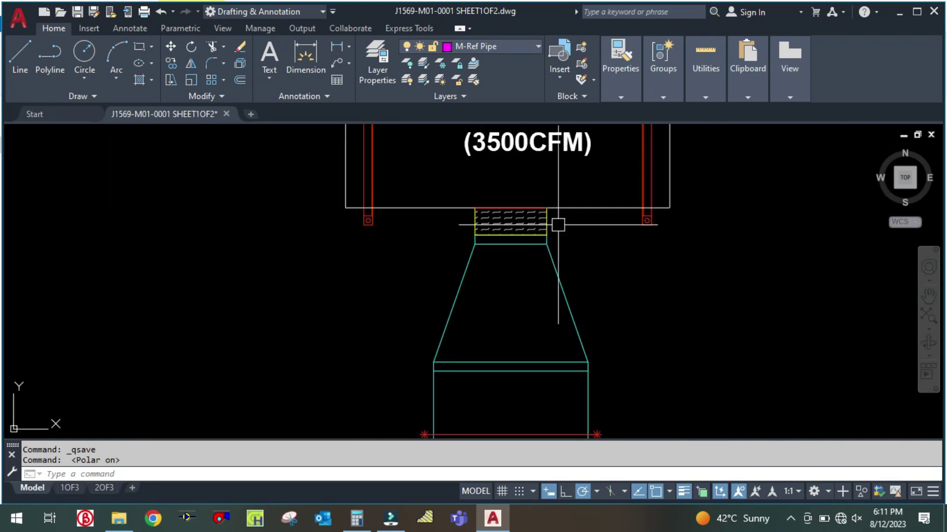
{"action": "scroll", "coordinate": [583, 243], "scroll_direction": "down", "scroll_amount": 2}
{"action": "scroll", "coordinate": [570, 234], "scroll_direction": "up", "scroll_amount": 2}
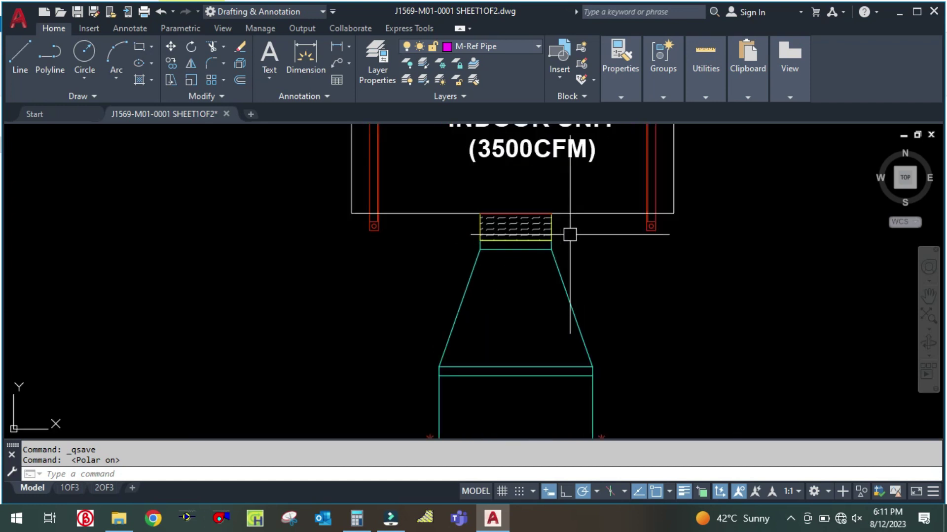
{"action": "middle_click_drag", "start_coordinate": [567, 233], "coordinate": [563, 286]}
Revisit the outdoor unit and pipes, recentre on the indoor unit, then zoom to extents.
{"action": "scroll", "coordinate": [487, 277], "scroll_direction": "down", "scroll_amount": 2}
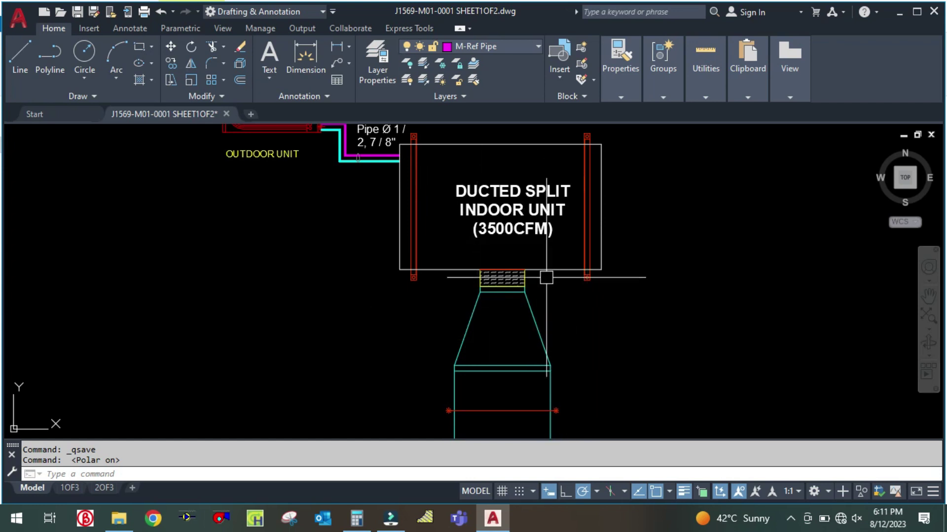
{"action": "middle_click_drag", "start_coordinate": [579, 363], "coordinate": [563, 328]}
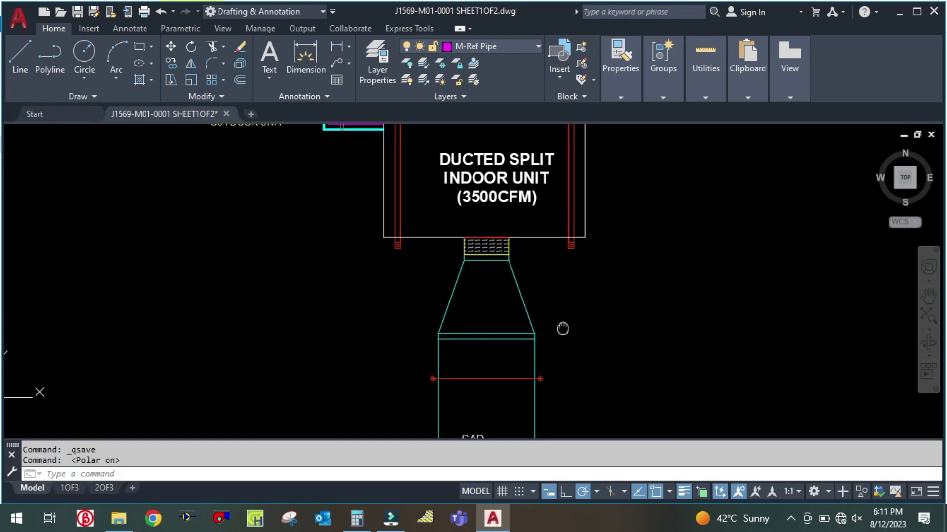
{"action": "scroll", "coordinate": [543, 306], "scroll_direction": "down", "scroll_amount": 2}
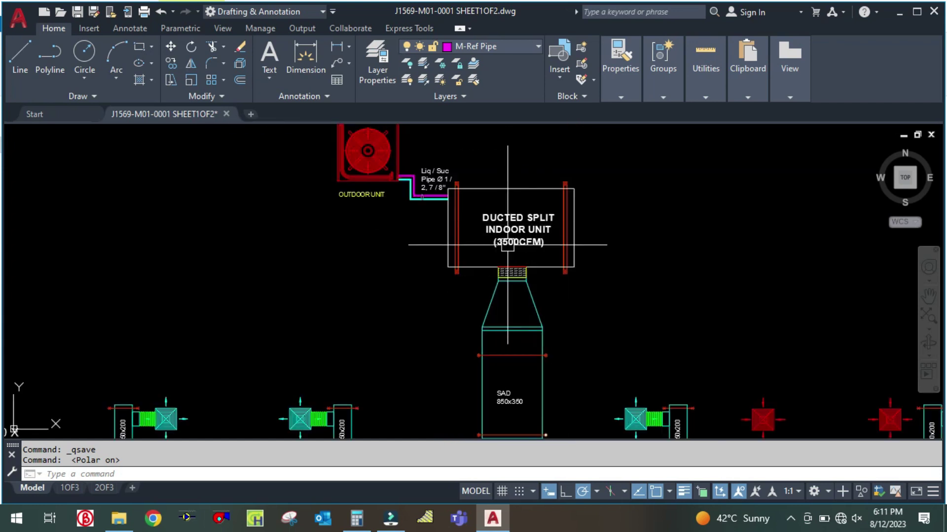
{"action": "middle_click_drag", "start_coordinate": [564, 333], "coordinate": [531, 295]}
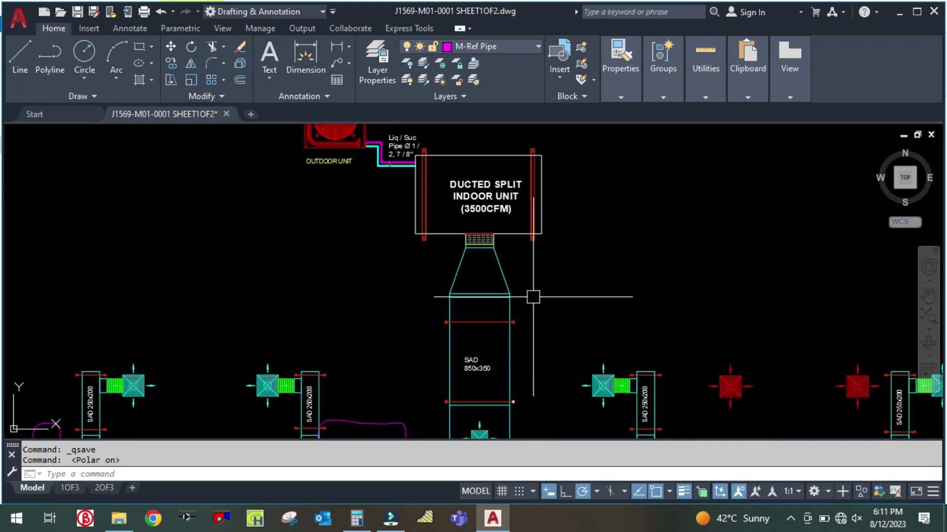
{"action": "scroll", "coordinate": [531, 300], "scroll_direction": "up", "scroll_amount": 2}
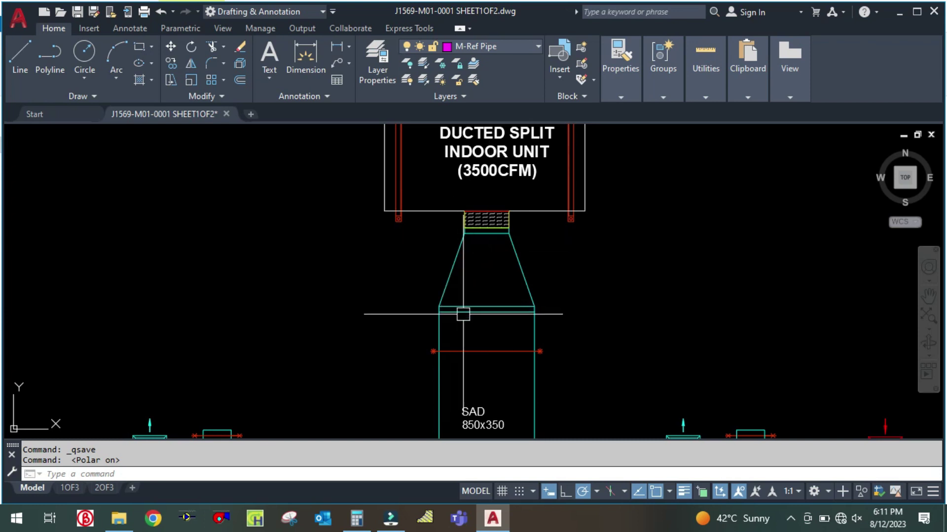
{"action": "scroll", "coordinate": [511, 271], "scroll_direction": "down", "scroll_amount": 4}
{"action": "middle_click_drag", "start_coordinate": [513, 296], "coordinate": [534, 322]}
{"action": "middle_click", "coordinate": [534, 323]}
{"action": "middle_click", "coordinate": [534, 322]}
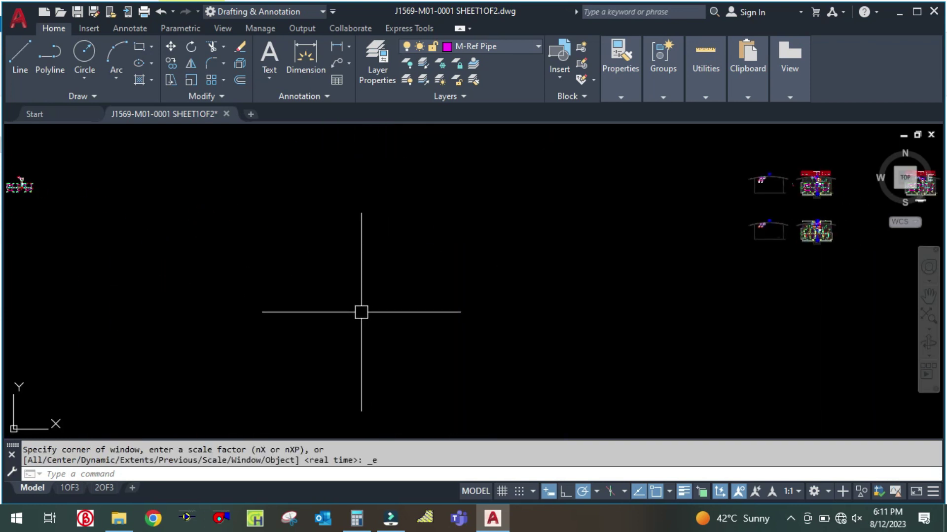
Centre the duct layout sheet and zoom toward the main supply duct near the riser.
{"action": "middle_click_drag", "start_coordinate": [214, 279], "coordinate": [498, 322]}
{"action": "scroll", "coordinate": [291, 231], "scroll_direction": "up", "scroll_amount": 10}
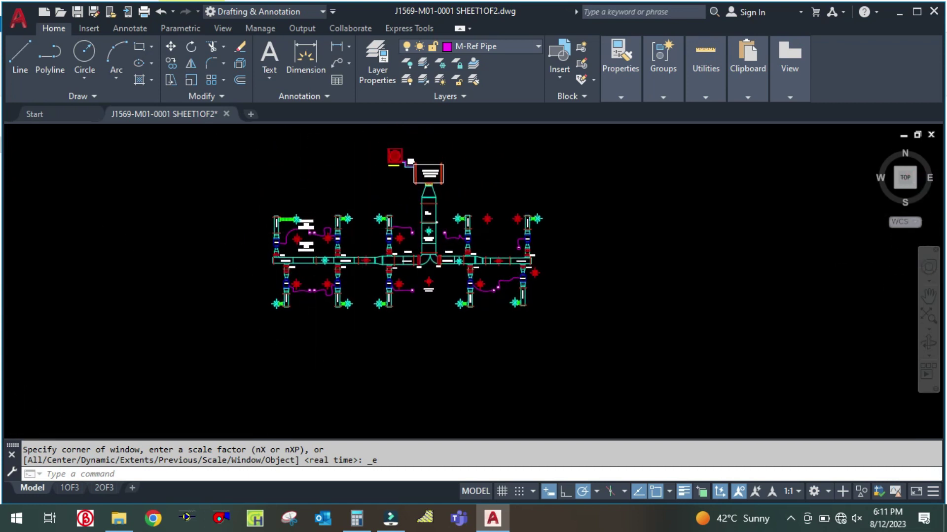
{"action": "scroll", "coordinate": [433, 228], "scroll_direction": "up", "scroll_amount": 4}
{"action": "middle_click_drag", "start_coordinate": [431, 132], "coordinate": [440, 179]}
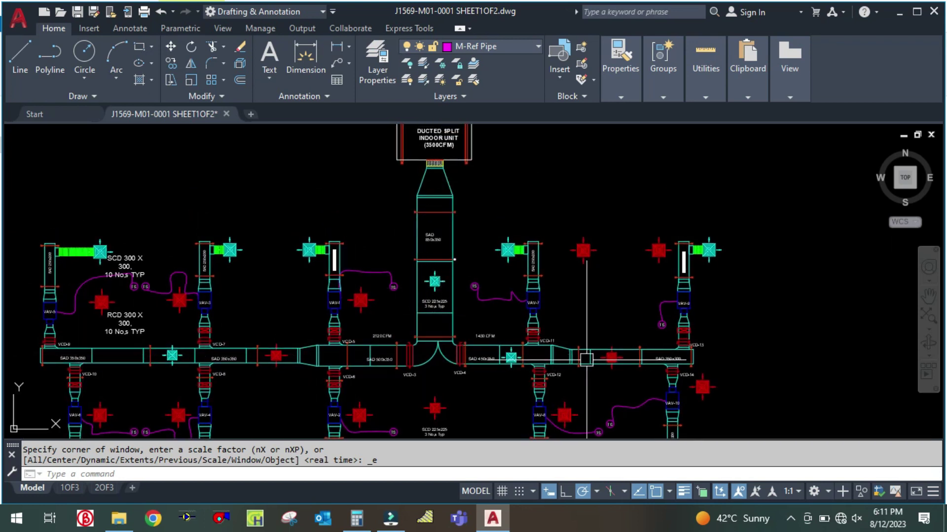
{"action": "middle_click_drag", "start_coordinate": [643, 302], "coordinate": [690, 251]}
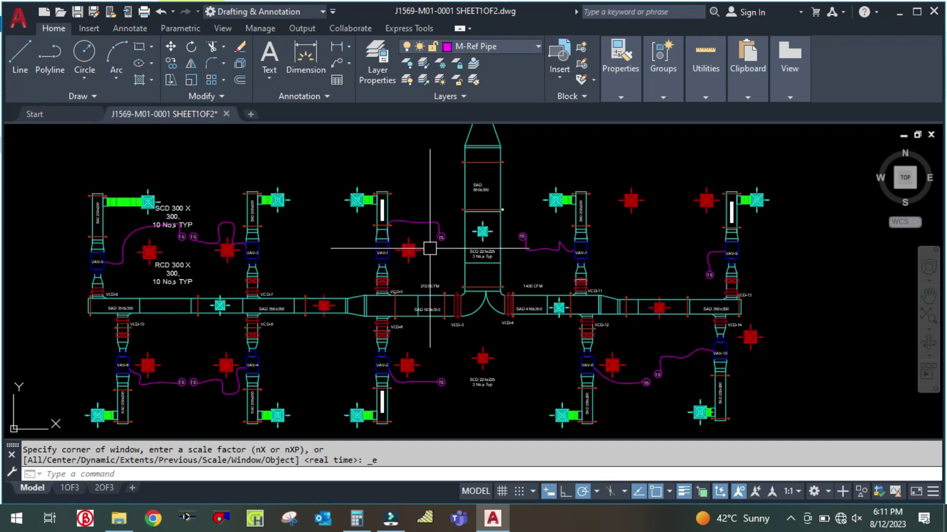
{"action": "scroll", "coordinate": [437, 295], "scroll_direction": "up", "scroll_amount": 2}
{"action": "middle_click_drag", "start_coordinate": [475, 286], "coordinate": [503, 305]}
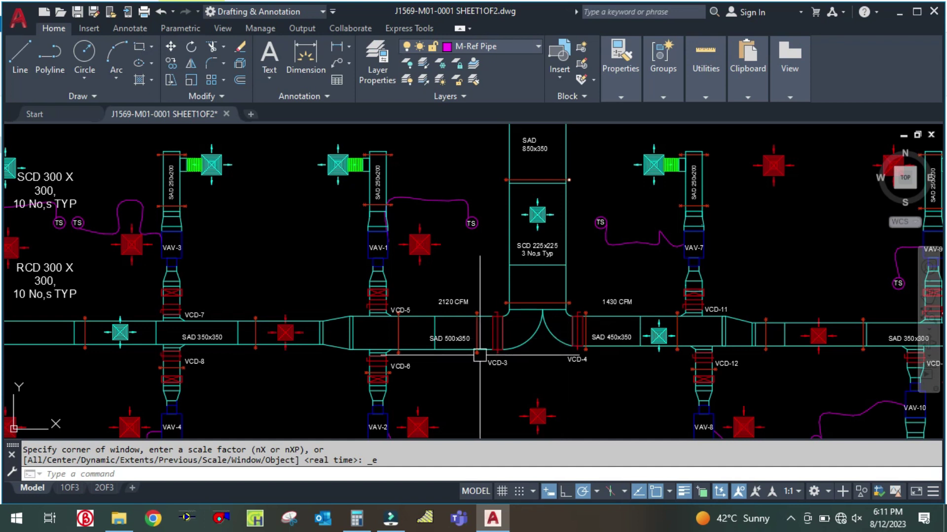
Inspect the VAV-5 branch, SCD labels and VAV-3/VAV-1 branches, using the right-click view menu.
{"action": "mouse_move", "coordinate": [468, 348]}
{"action": "middle_mouse_down"}
{"action": "mouse_move", "coordinate": [611, 296]}
{"action": "mouse_move", "coordinate": [600, 289]}
{"action": "middle_mouse_up"}
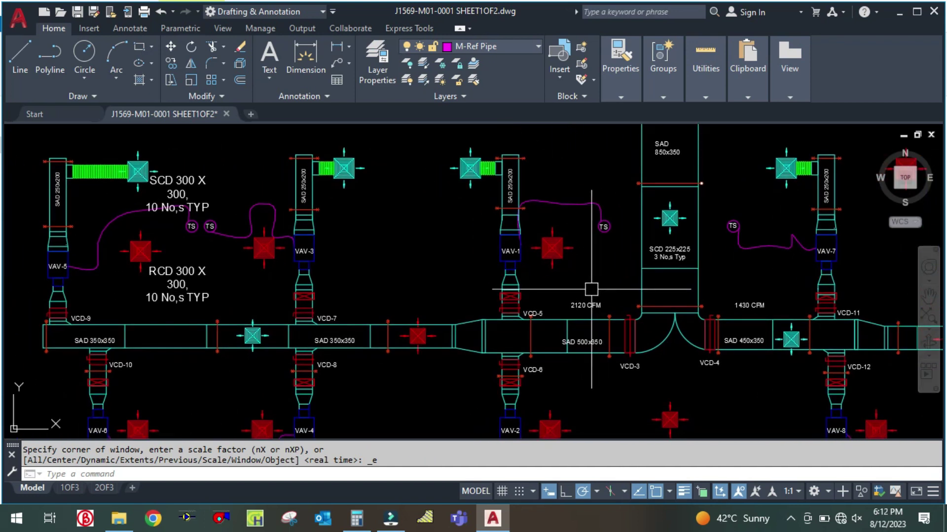
{"action": "scroll", "coordinate": [587, 289], "scroll_direction": "down", "scroll_amount": 5}
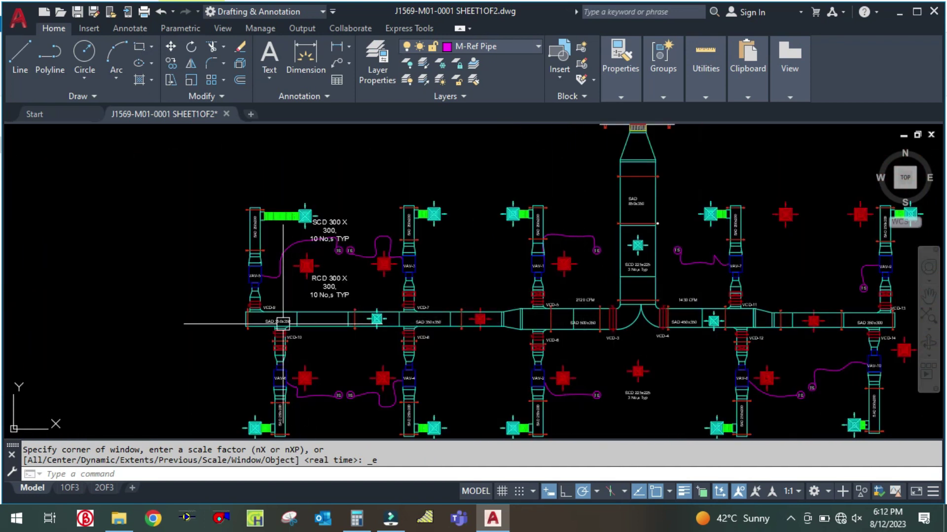
{"action": "scroll", "coordinate": [279, 323], "scroll_direction": "up", "scroll_amount": 7}
{"action": "scroll", "coordinate": [279, 323], "scroll_direction": "down", "scroll_amount": 4}
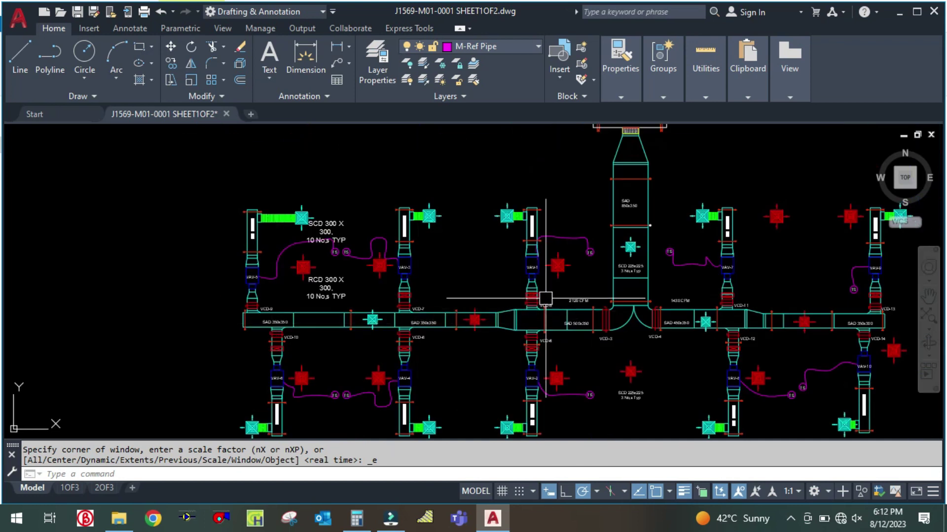
{"action": "scroll", "coordinate": [541, 292], "scroll_direction": "up", "scroll_amount": 4}
{"action": "middle_click_drag", "start_coordinate": [453, 268], "coordinate": [485, 309]}
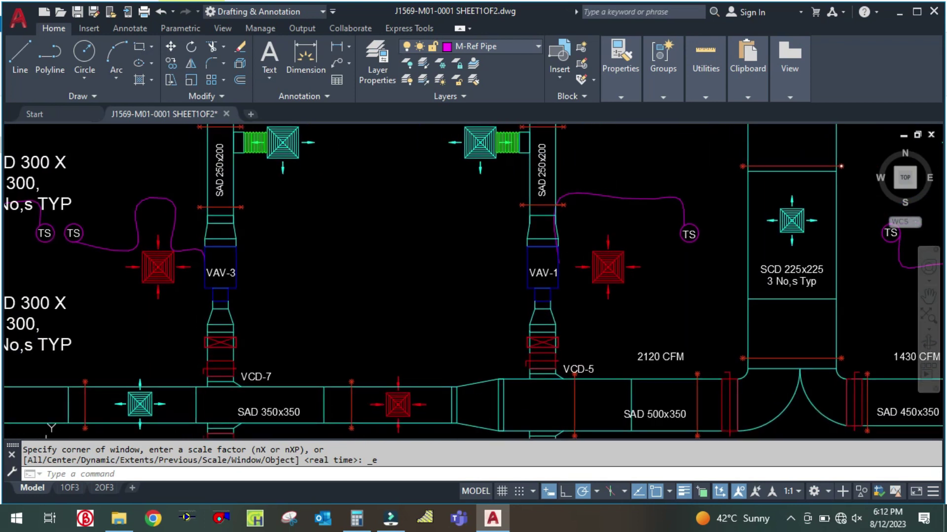
{"action": "right_click", "coordinate": [500, 315]}
{"action": "left_click", "coordinate": [395, 298]}
{"action": "scroll", "coordinate": [394, 291], "scroll_direction": "down", "scroll_amount": 3}
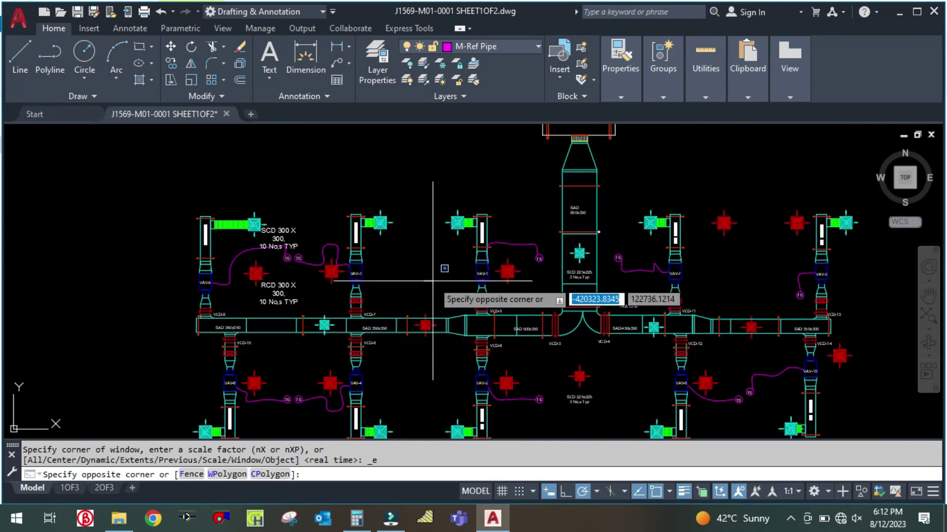
{"action": "left_click", "coordinate": [433, 280]}
{"action": "scroll", "coordinate": [196, 257], "scroll_direction": "up", "scroll_amount": 2}
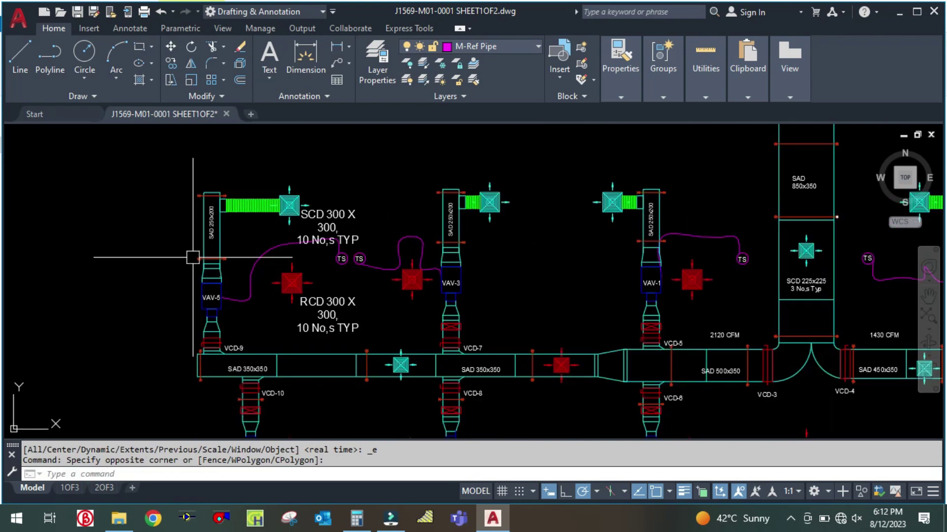
Pan across the VAV-5 branch and TS sensors until the full duct layout fits.
{"action": "middle_click_drag", "start_coordinate": [159, 280], "coordinate": [189, 269]}
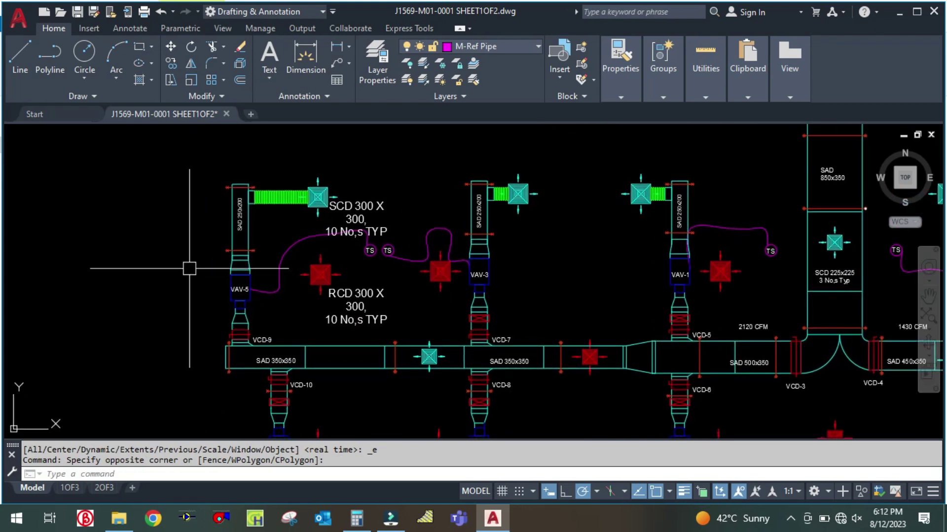
{"action": "scroll", "coordinate": [189, 269], "scroll_direction": "down", "scroll_amount": 2}
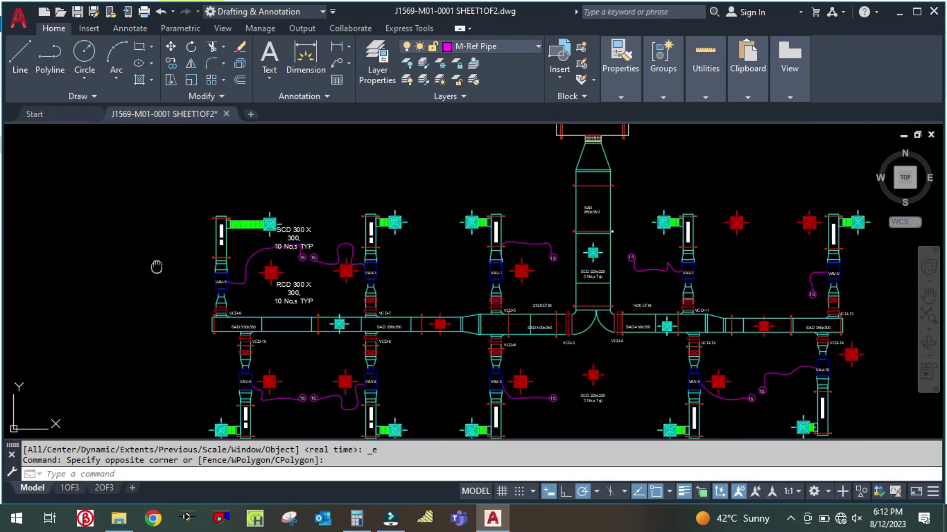
{"action": "middle_click_drag", "start_coordinate": [157, 266], "coordinate": [174, 248]}
{"action": "scroll", "coordinate": [255, 236], "scroll_direction": "up", "scroll_amount": 4}
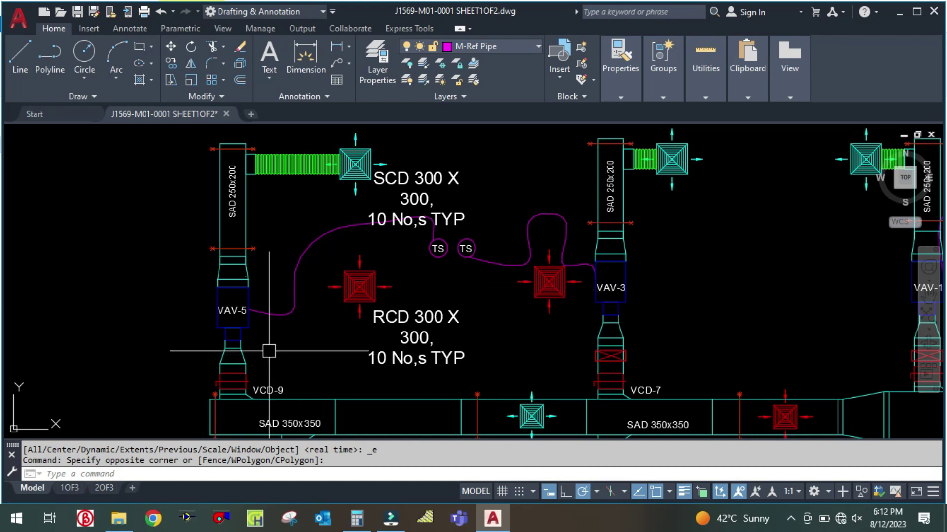
{"action": "middle_click_drag", "start_coordinate": [269, 345], "coordinate": [282, 294]}
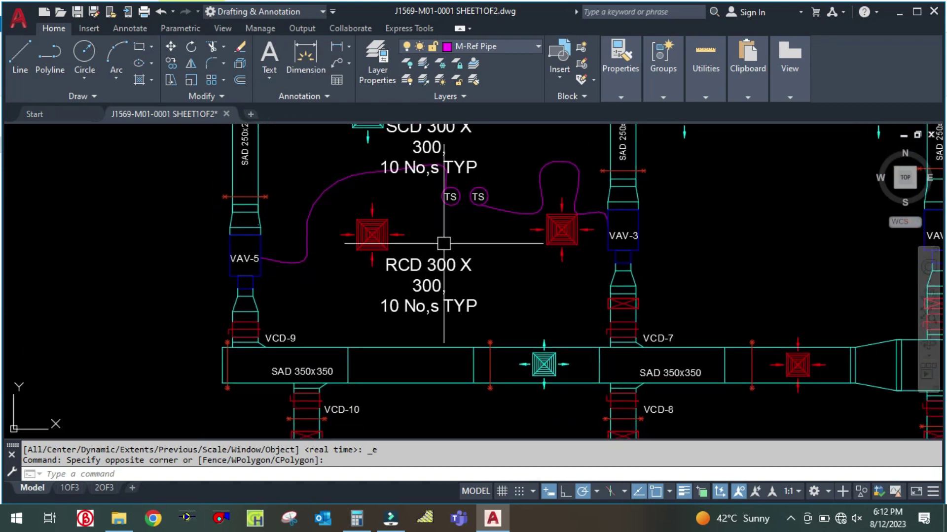
{"action": "middle_click_drag", "start_coordinate": [330, 269], "coordinate": [321, 300]}
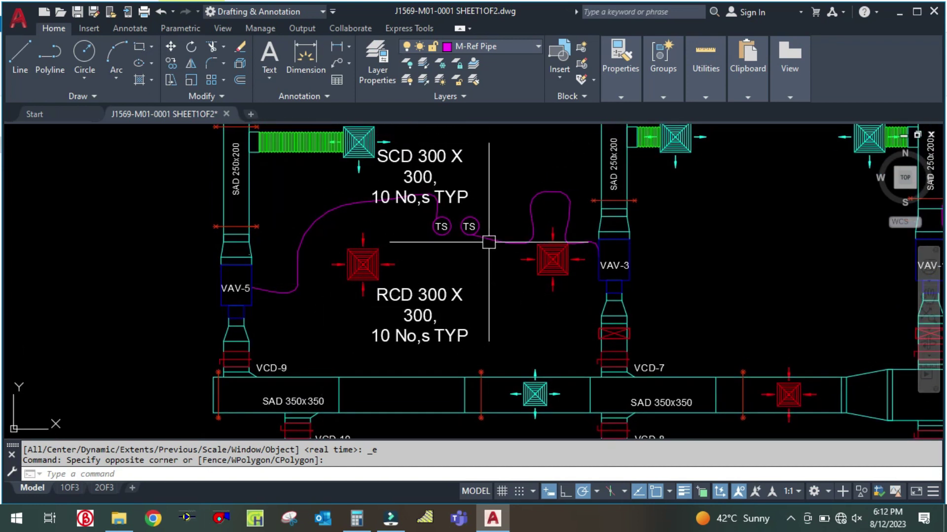
{"action": "scroll", "coordinate": [350, 312], "scroll_direction": "down", "scroll_amount": 2}
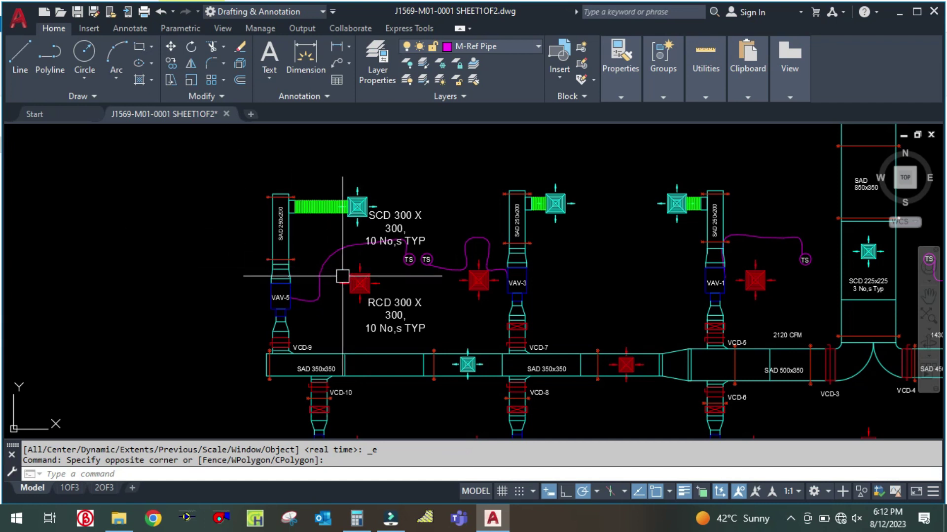
{"action": "scroll", "coordinate": [455, 228], "scroll_direction": "down", "scroll_amount": 2}
{"action": "scroll", "coordinate": [510, 253], "scroll_direction": "up", "scroll_amount": 1}
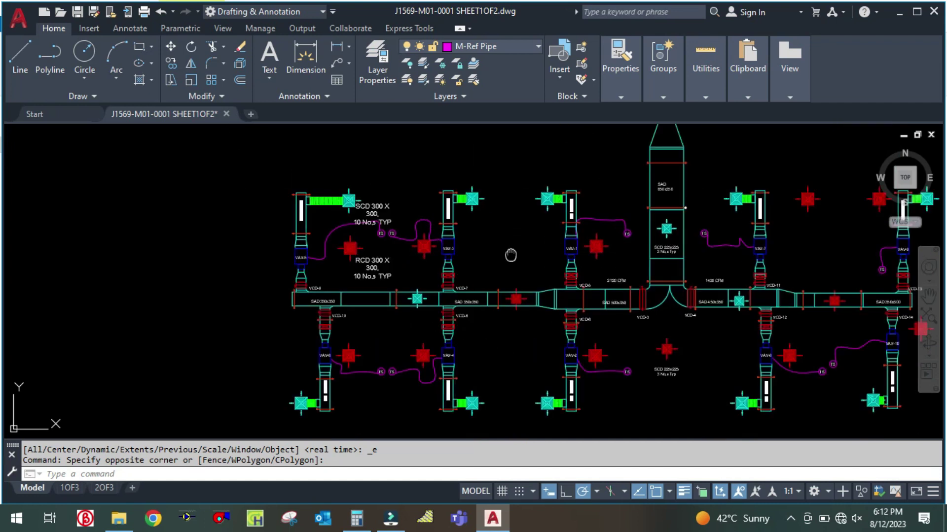
{"action": "middle_click_drag", "start_coordinate": [510, 255], "coordinate": [452, 248]}
{"action": "scroll", "coordinate": [295, 392], "scroll_direction": "up", "scroll_amount": 4}
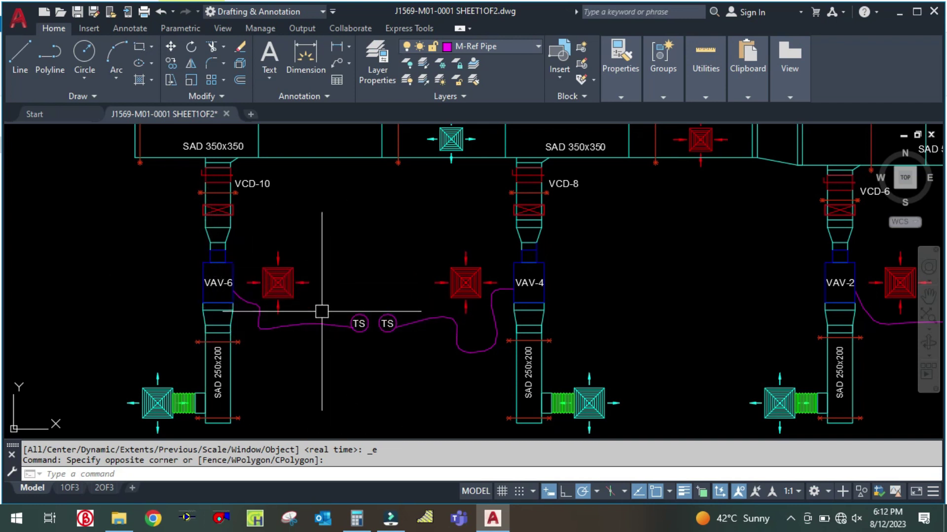
Zoom around VAV-6/VAV-4, out to the full plan, then in on the VAV-3 SCD diffuser.
{"action": "scroll", "coordinate": [338, 304], "scroll_direction": "down", "scroll_amount": 2}
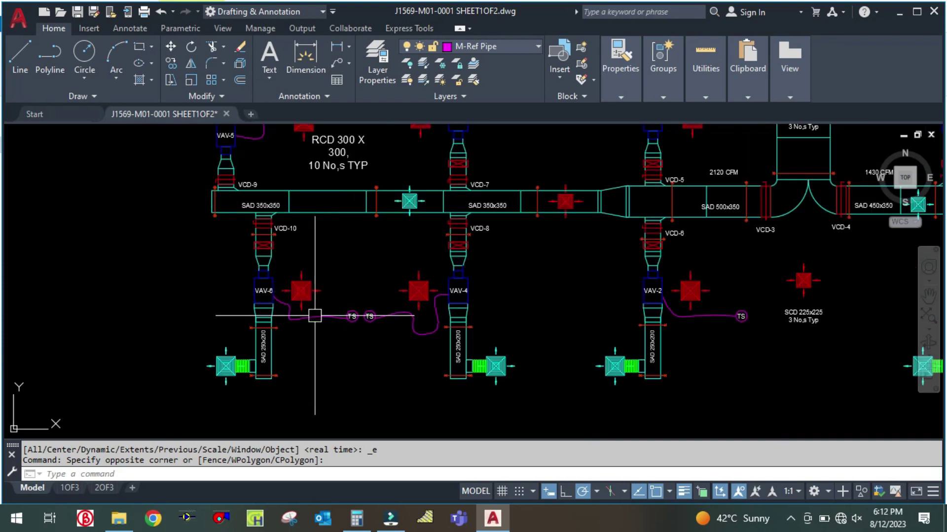
{"action": "scroll", "coordinate": [326, 334], "scroll_direction": "up", "scroll_amount": 2}
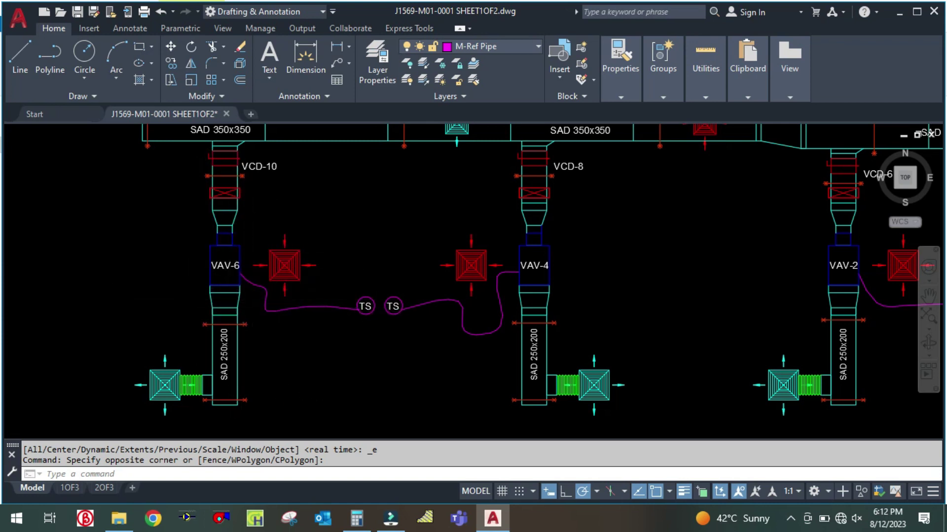
{"action": "scroll", "coordinate": [321, 258], "scroll_direction": "down", "scroll_amount": 5}
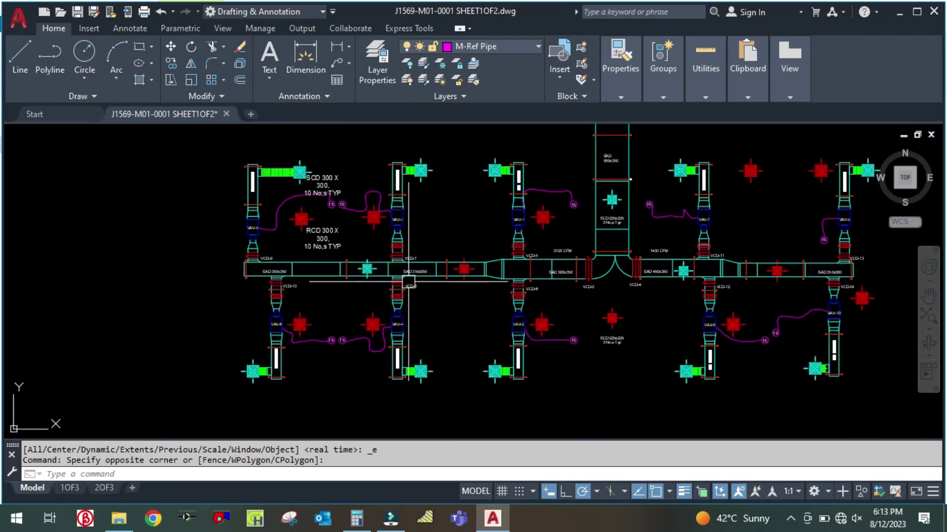
{"action": "scroll", "coordinate": [409, 282], "scroll_direction": "up", "scroll_amount": 3}
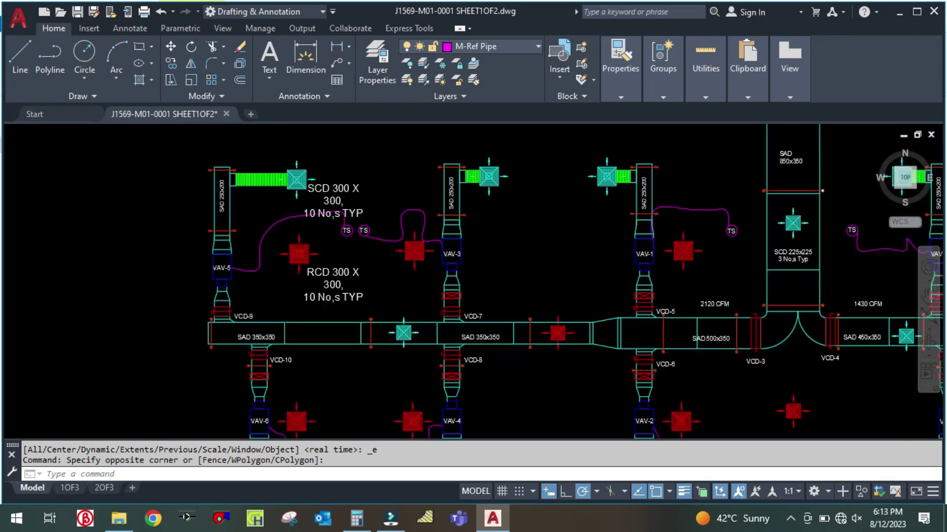
{"action": "scroll", "coordinate": [262, 263], "scroll_direction": "up", "scroll_amount": 2}
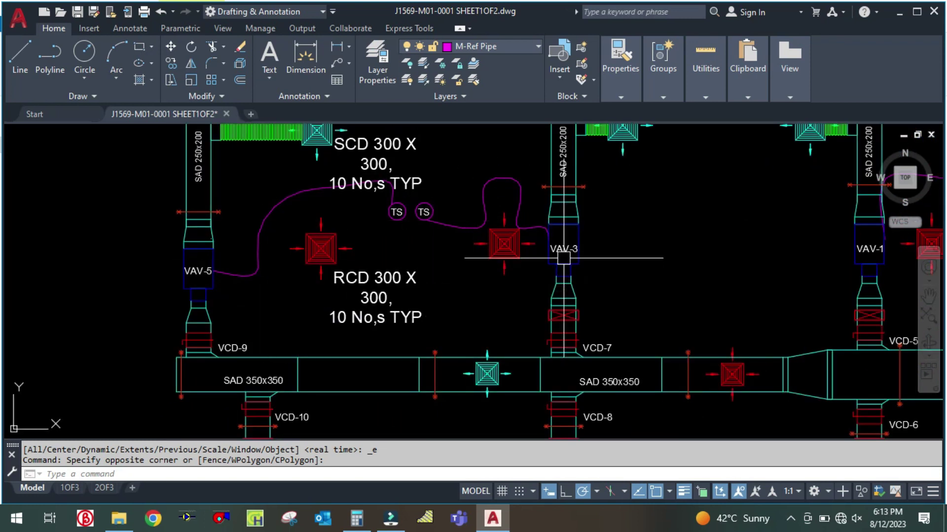
{"action": "scroll", "coordinate": [568, 230], "scroll_direction": "down", "scroll_amount": 3}
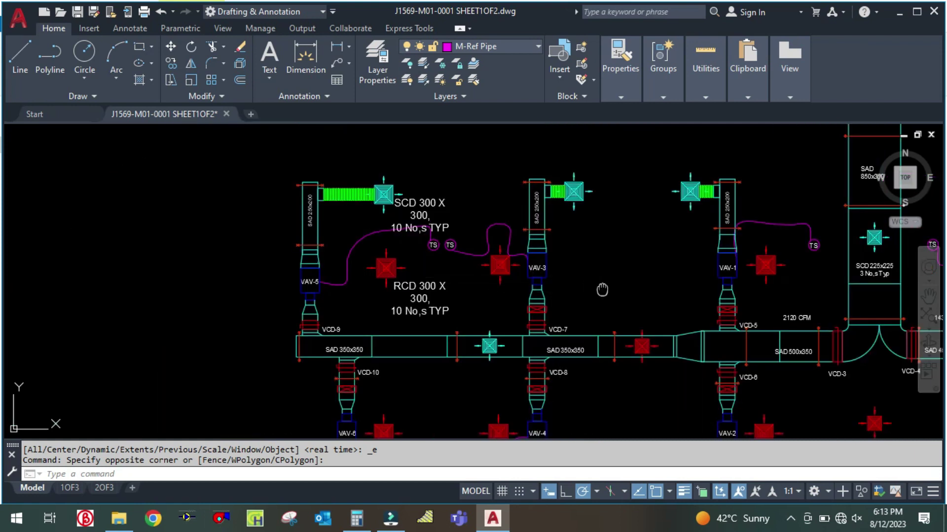
{"action": "scroll", "coordinate": [475, 196], "scroll_direction": "up", "scroll_amount": 3}
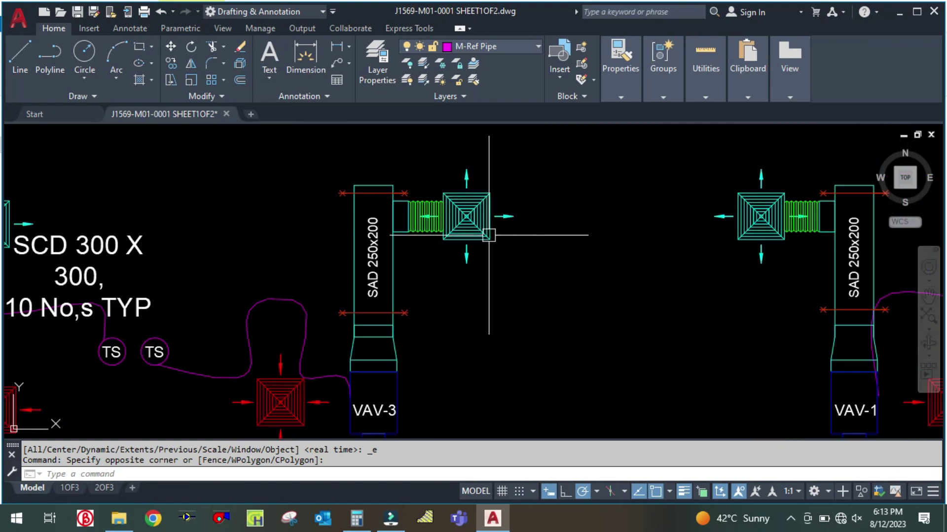
Select and release the supply diffuser beside VAV-3, then the return diffuser to its left.
{"action": "left_click", "coordinate": [472, 238]}
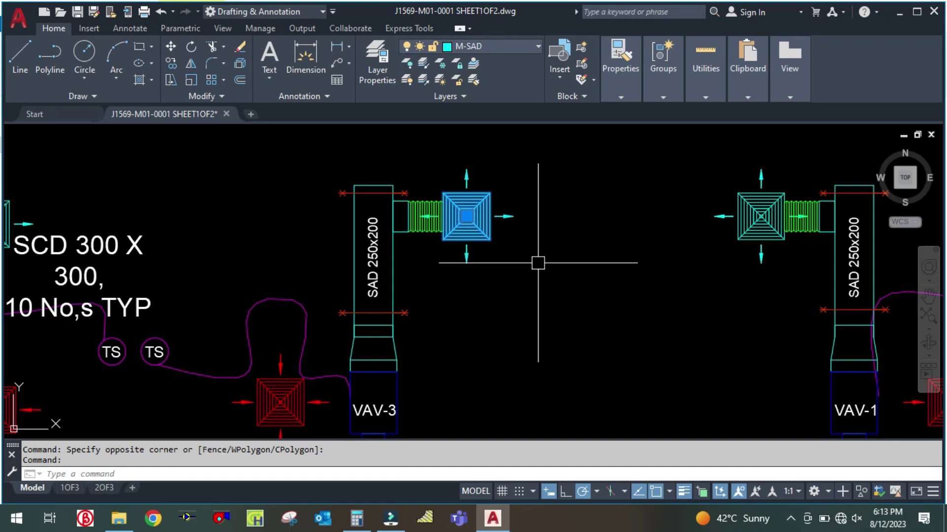
{"action": "key", "text": "Escape"}
{"action": "scroll", "coordinate": [539, 259], "scroll_direction": "down", "scroll_amount": 3}
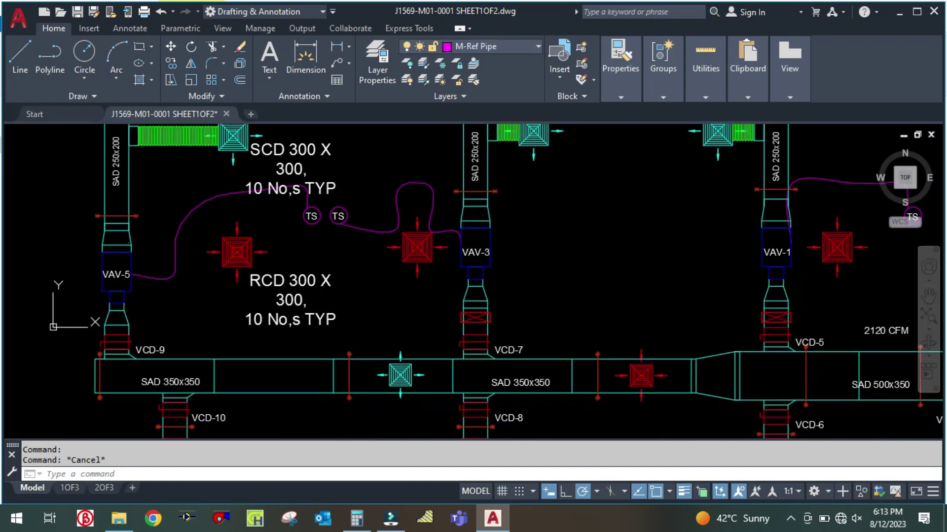
{"action": "scroll", "coordinate": [402, 286], "scroll_direction": "up", "scroll_amount": 2}
{"action": "left_click", "coordinate": [419, 264]}
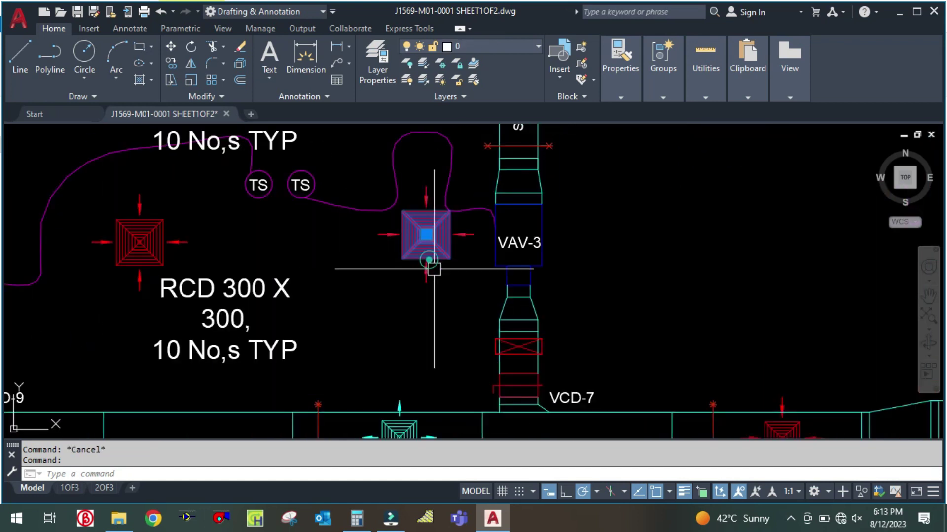
{"action": "key", "text": "Escape"}
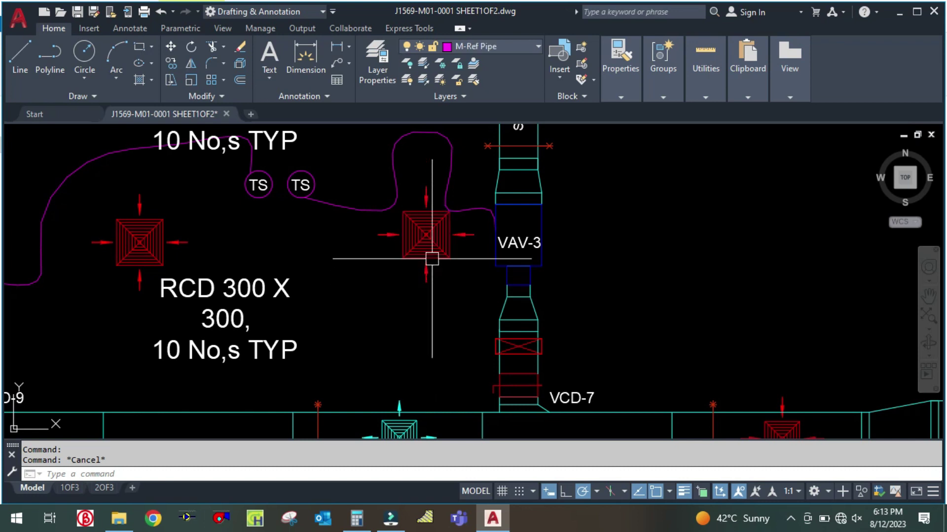
Zoom and pan around the red return diffuser and its TS sensor wiring.
{"action": "scroll", "coordinate": [405, 220], "scroll_direction": "up", "scroll_amount": 5}
{"action": "scroll", "coordinate": [393, 315], "scroll_direction": "down", "scroll_amount": 4}
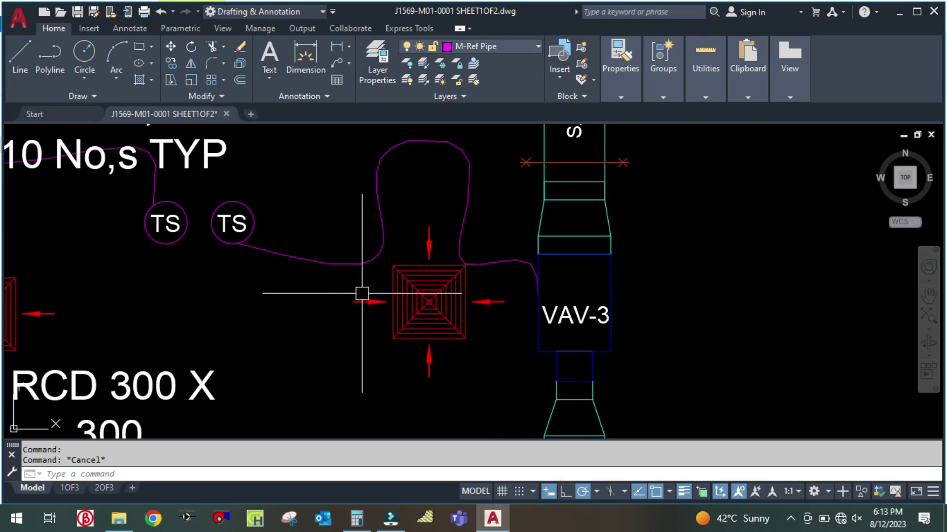
{"action": "scroll", "coordinate": [416, 367], "scroll_direction": "up", "scroll_amount": 2}
{"action": "scroll", "coordinate": [497, 308], "scroll_direction": "down", "scroll_amount": 2}
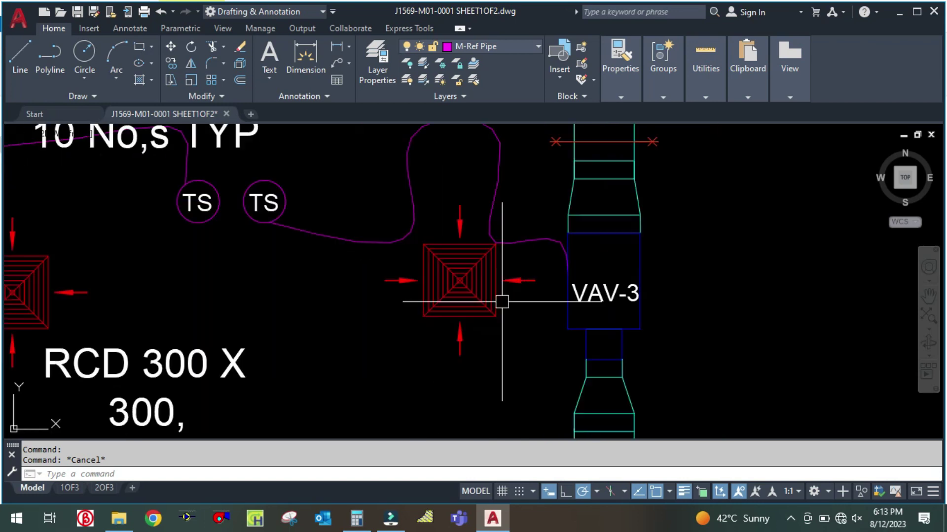
{"action": "middle_click_drag", "start_coordinate": [501, 302], "coordinate": [524, 340]}
{"action": "scroll", "coordinate": [380, 301], "scroll_direction": "down", "scroll_amount": 2}
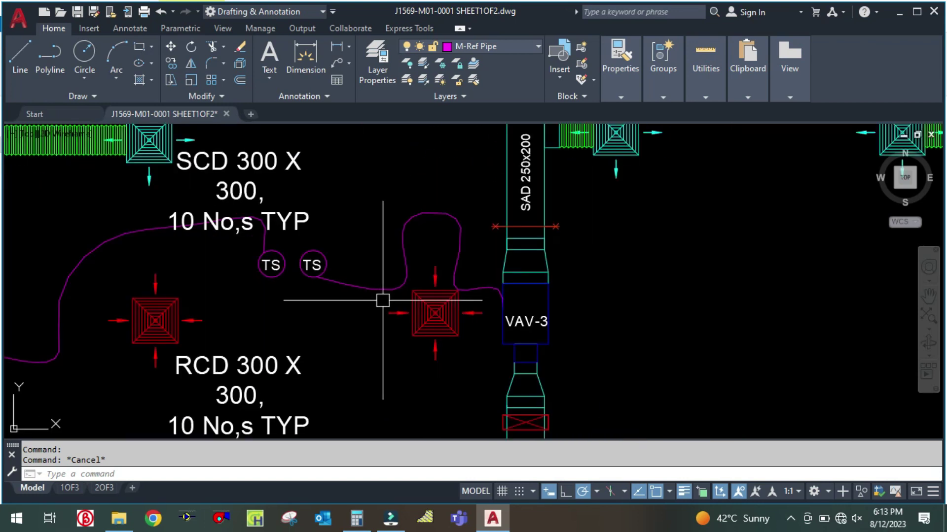
{"action": "scroll", "coordinate": [461, 316], "scroll_direction": "up", "scroll_amount": 2}
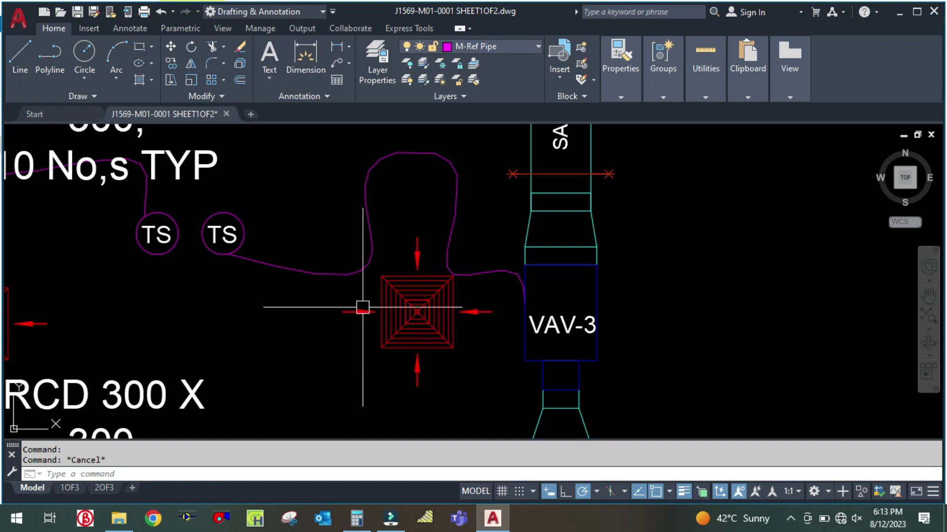
{"action": "scroll", "coordinate": [476, 317], "scroll_direction": "up", "scroll_amount": 2}
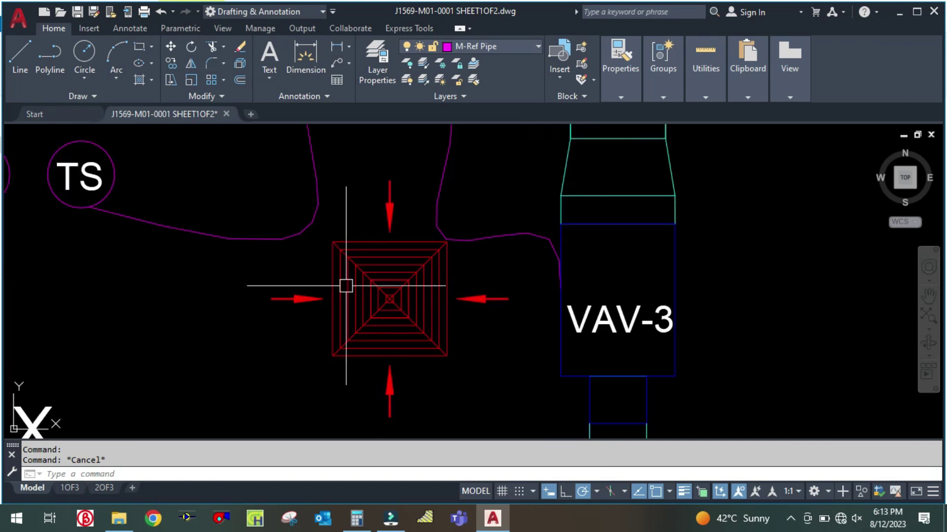
{"action": "scroll", "coordinate": [486, 334], "scroll_direction": "down", "scroll_amount": 2}
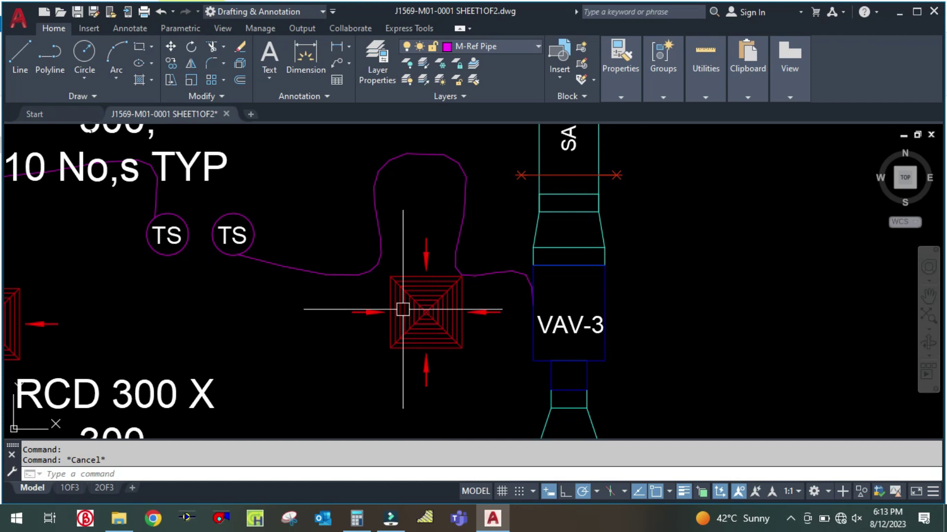
Zoom out from the SCD 300 diffuser to a wider view of the duct plan.
{"action": "scroll", "coordinate": [338, 321], "scroll_direction": "down", "scroll_amount": 3}
{"action": "scroll", "coordinate": [237, 216], "scroll_direction": "up", "scroll_amount": 5}
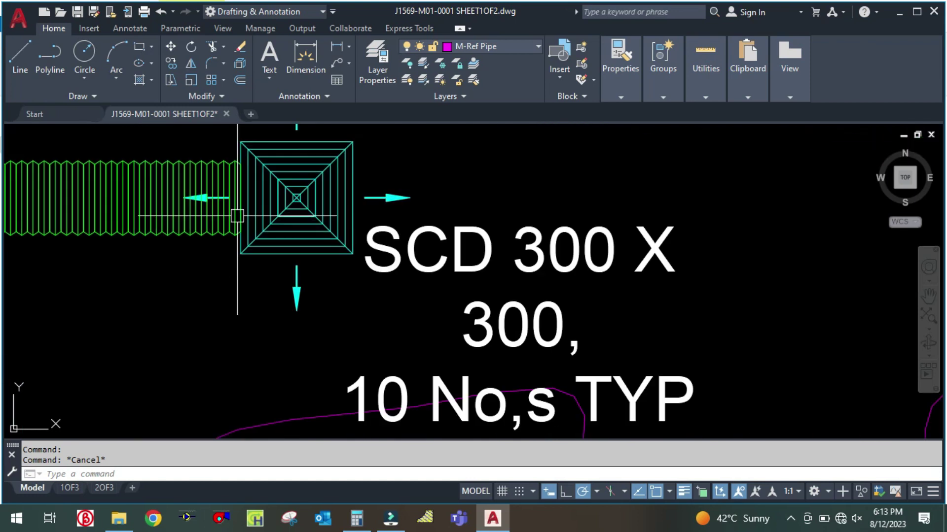
{"action": "middle_click_drag", "start_coordinate": [270, 285], "coordinate": [434, 351]}
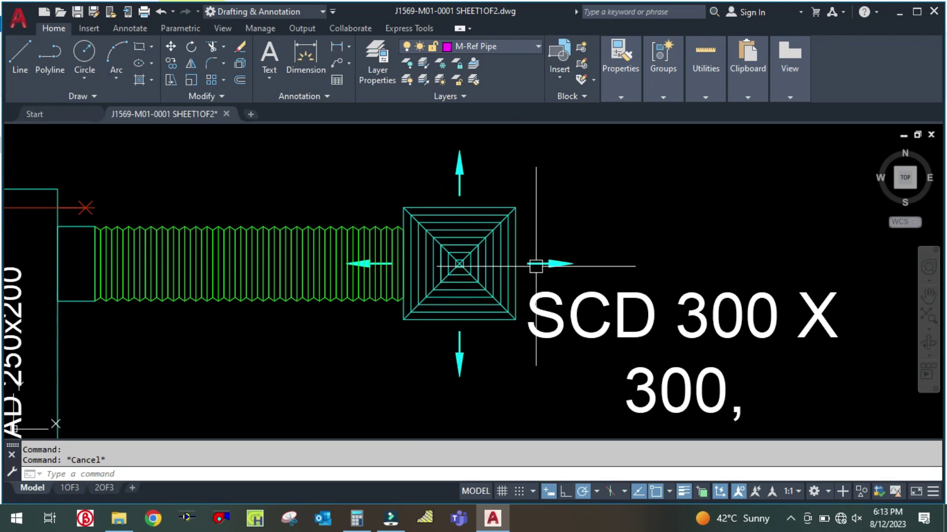
{"action": "scroll", "coordinate": [455, 248], "scroll_direction": "down", "scroll_amount": 2}
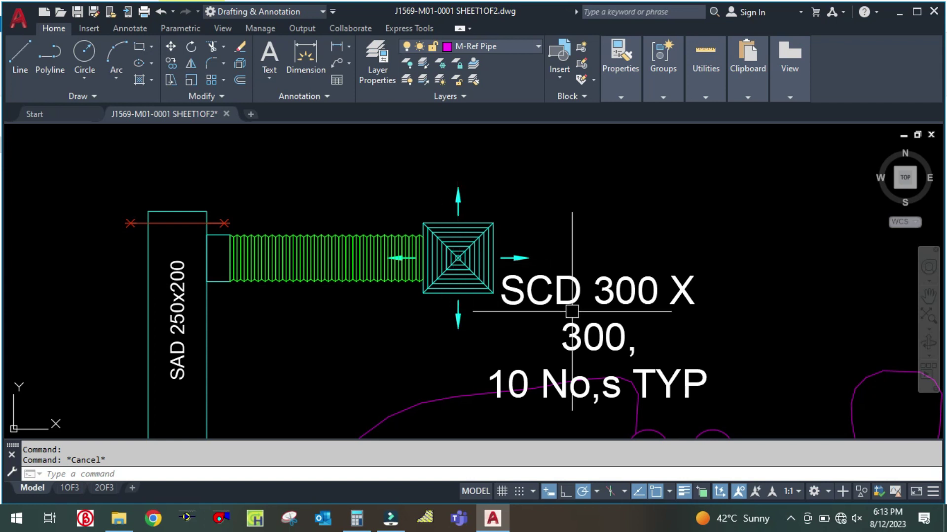
{"action": "scroll", "coordinate": [340, 329], "scroll_direction": "down", "scroll_amount": 3}
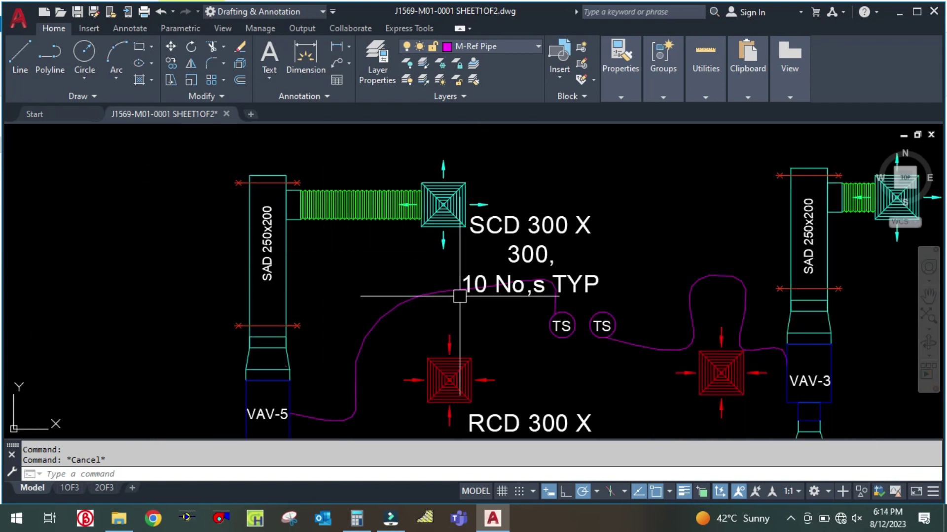
{"action": "scroll", "coordinate": [442, 323], "scroll_direction": "up", "scroll_amount": 5}
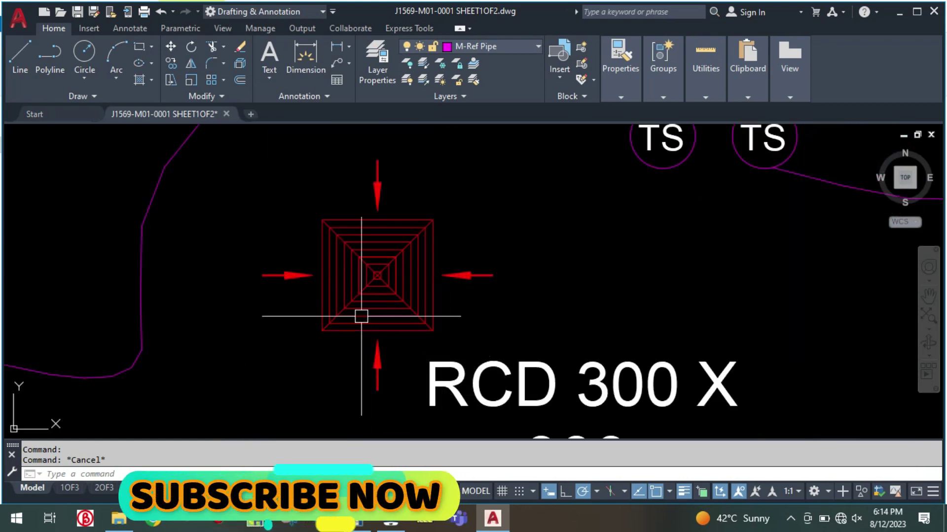
{"action": "scroll", "coordinate": [384, 263], "scroll_direction": "down", "scroll_amount": 3}
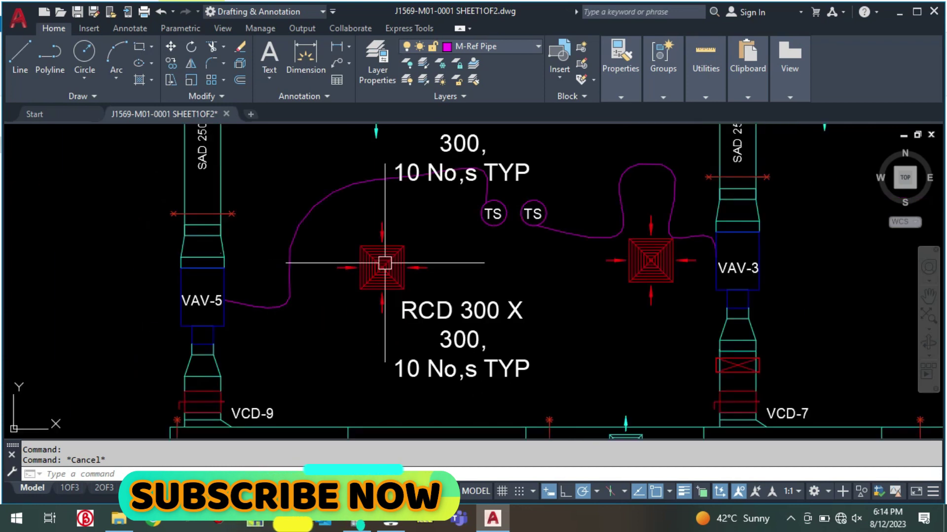
{"action": "scroll", "coordinate": [384, 343], "scroll_direction": "down", "scroll_amount": 3}
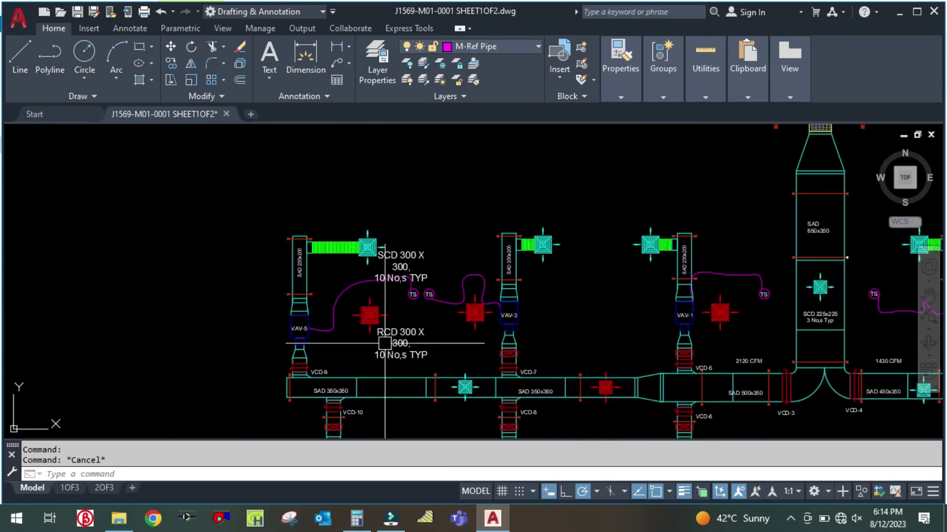
Pan across the ducts and VAVs up to the indoor and outdoor units and zoom in.
{"action": "middle_click_drag", "start_coordinate": [628, 313], "coordinate": [442, 318]}
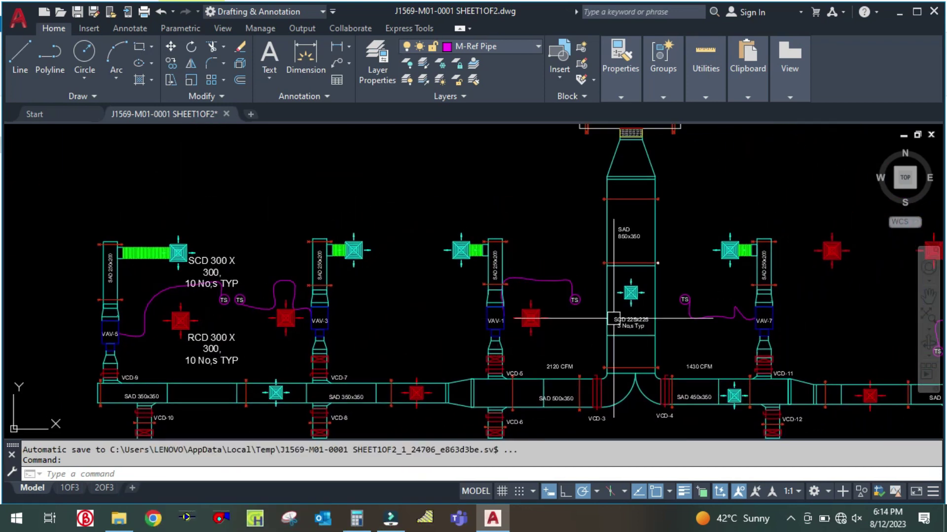
{"action": "middle_click_drag", "start_coordinate": [543, 263], "coordinate": [533, 317]}
{"action": "middle_click_drag", "start_coordinate": [532, 228], "coordinate": [606, 289]}
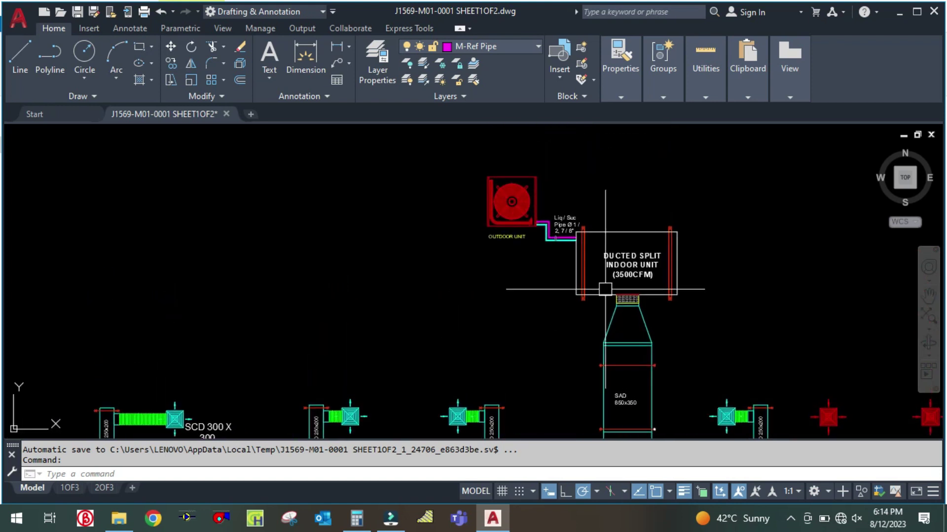
{"action": "scroll", "coordinate": [668, 205], "scroll_direction": "up", "scroll_amount": 4}
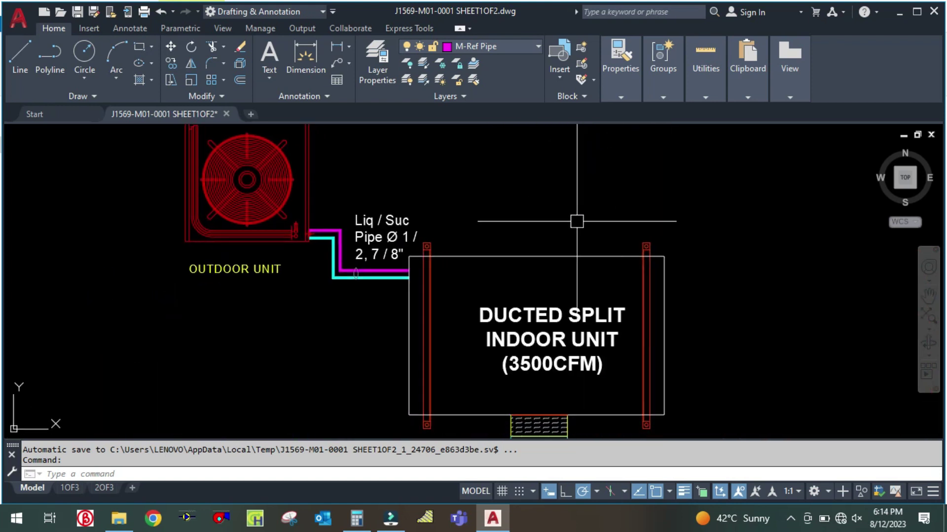
Draw a vertical line just above the ducted split indoor unit.
{"action": "key", "text": "l"}
{"action": "key", "text": "Return"}
{"action": "left_click", "coordinate": [469, 195]}
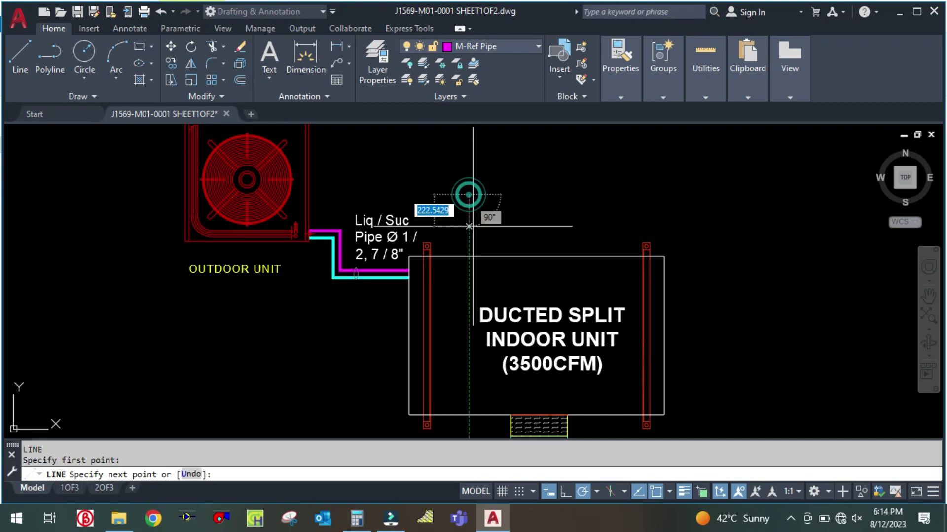
{"action": "left_click", "coordinate": [472, 238]}
{"action": "key", "text": "Escape"}
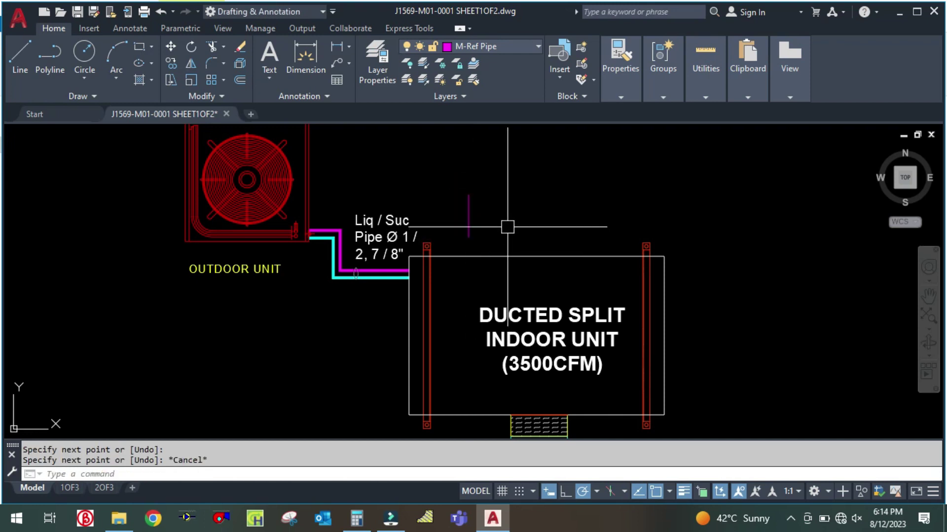
{"action": "scroll", "coordinate": [491, 234], "scroll_direction": "up", "scroll_amount": 3}
{"action": "scroll", "coordinate": [491, 235], "scroll_direction": "down", "scroll_amount": 3}
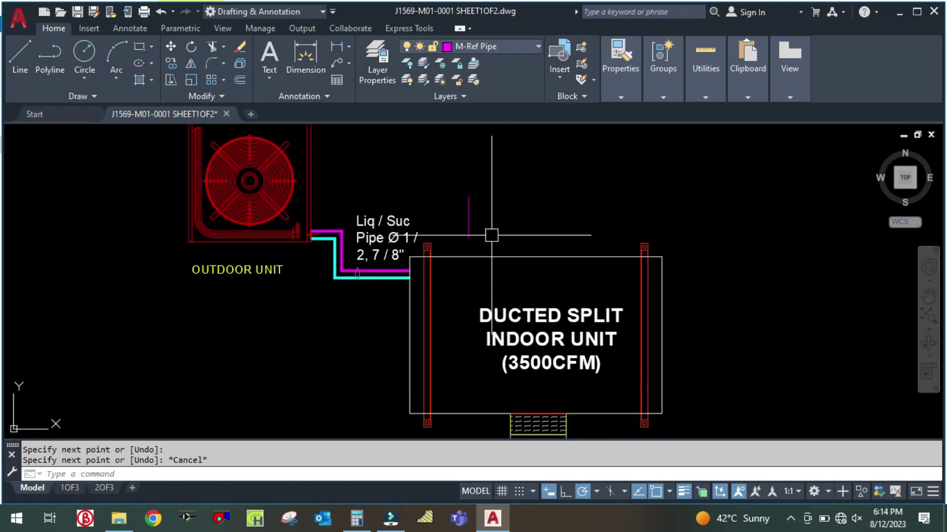
Draw a short 50-unit line across the vertical line.
{"action": "key", "text": "Return"}
{"action": "scroll", "coordinate": [496, 235], "scroll_direction": "up", "scroll_amount": 3}
{"action": "left_click", "coordinate": [482, 228]}
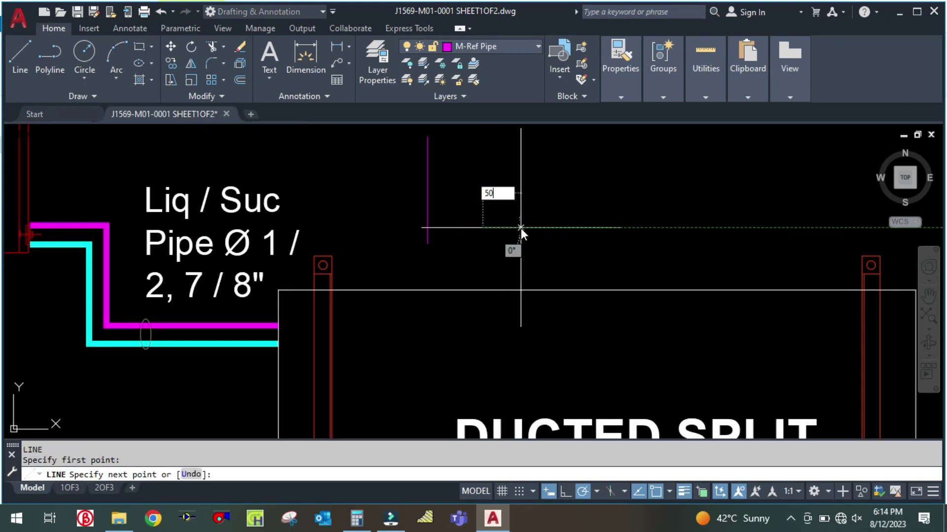
{"action": "type", "text": "50"}
{"action": "key", "text": "Return"}
Offset the short magenta line 50 units downward.
{"action": "key", "text": "Return"}
{"action": "key", "text": "Return"}
{"action": "key", "text": "Escape"}
{"action": "scroll", "coordinate": [491, 234], "scroll_direction": "up", "scroll_amount": 2}
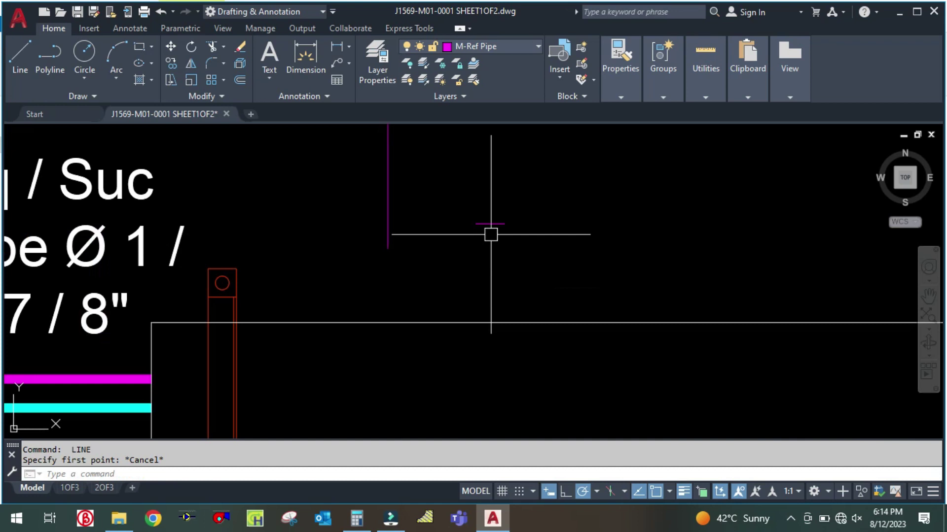
{"action": "type", "text": "o"}
{"action": "key", "text": "Return"}
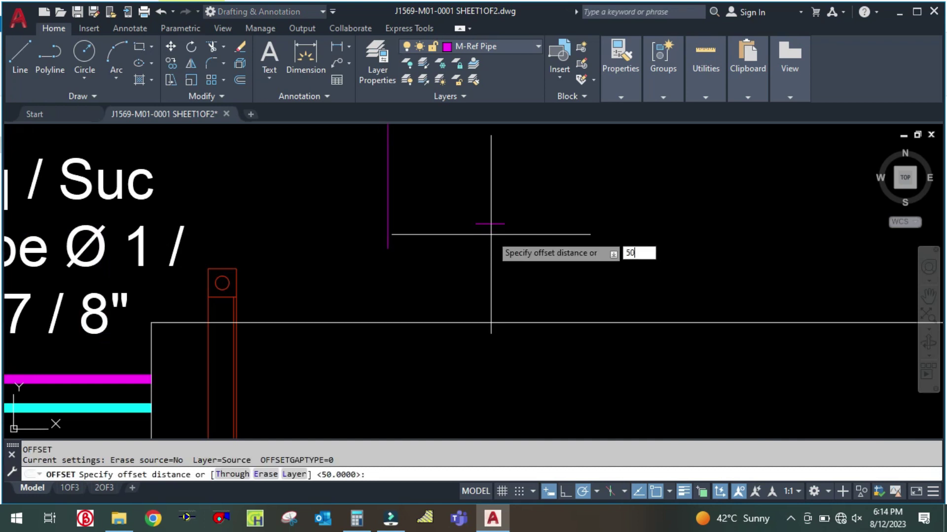
{"action": "type", "text": "50"}
{"action": "key", "text": "Return"}
{"action": "left_click", "coordinate": [489, 224]}
{"action": "left_click", "coordinate": [474, 267]}
{"action": "key", "text": "Escape"}
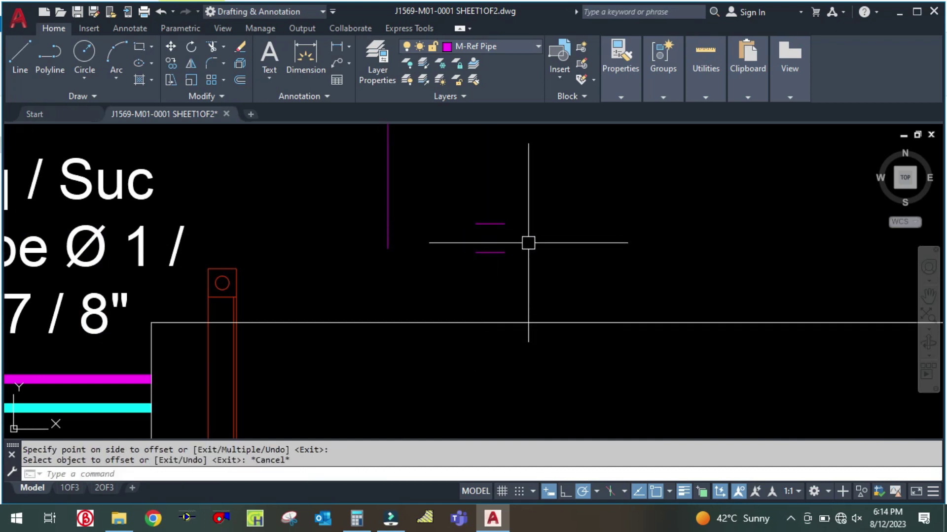
Draw a triangular arrowhead from the short line's endpoints.
{"action": "type", "text": "l"}
{"action": "key", "text": "Return"}
{"action": "left_click", "coordinate": [475, 223]}
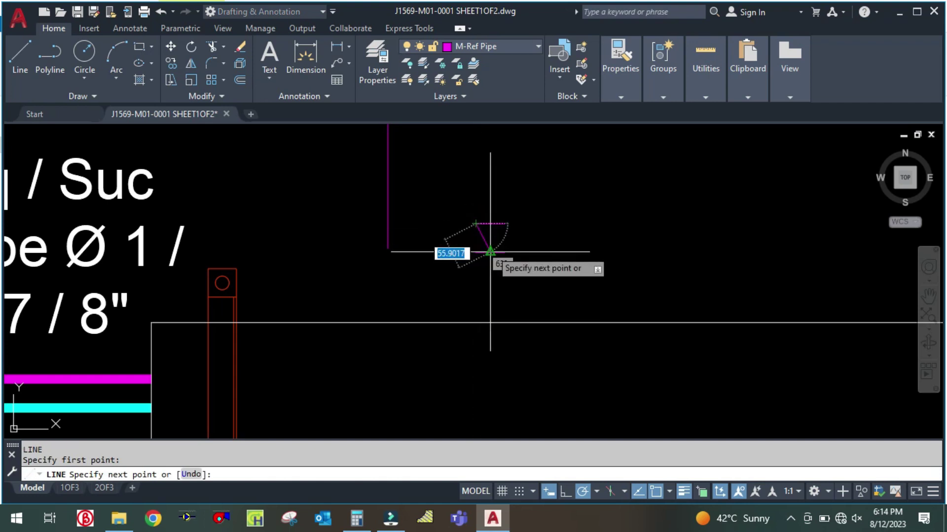
{"action": "left_click", "coordinate": [490, 252]}
{"action": "left_click", "coordinate": [504, 224]}
{"action": "key", "text": "Escape"}
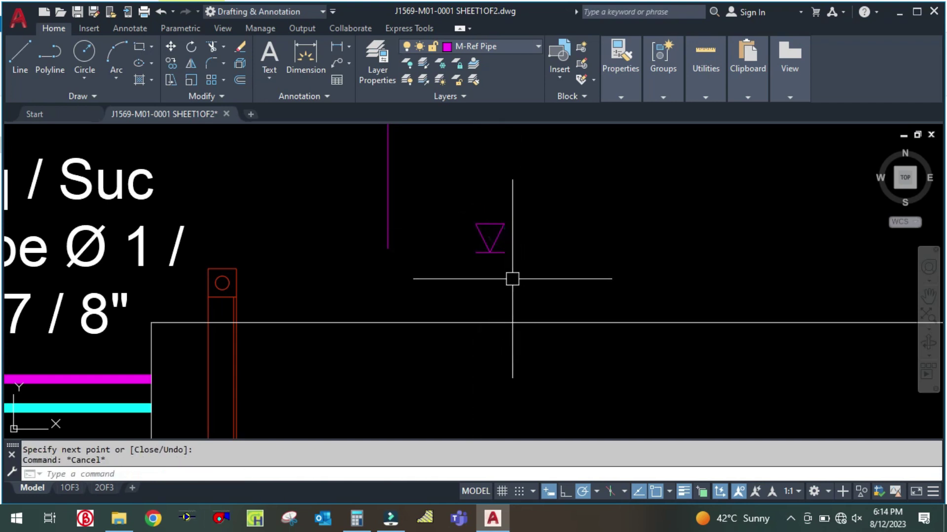
{"action": "scroll", "coordinate": [513, 279], "scroll_direction": "down", "scroll_amount": 4}
{"action": "scroll", "coordinate": [510, 271], "scroll_direction": "up", "scroll_amount": 4}
Move the arrowhead onto the vertical line's lower end.
{"action": "key", "text": "Escape"}
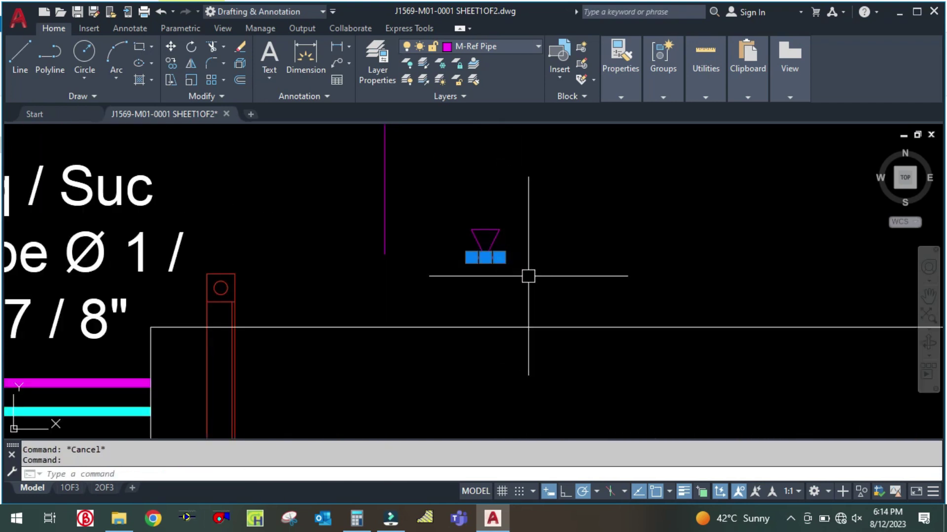
{"action": "type", "text": "m"}
{"action": "key", "text": "Return"}
{"action": "scroll", "coordinate": [522, 271], "scroll_direction": "down", "scroll_amount": 3}
{"action": "left_click", "coordinate": [519, 271]}
{"action": "left_click", "coordinate": [499, 254]}
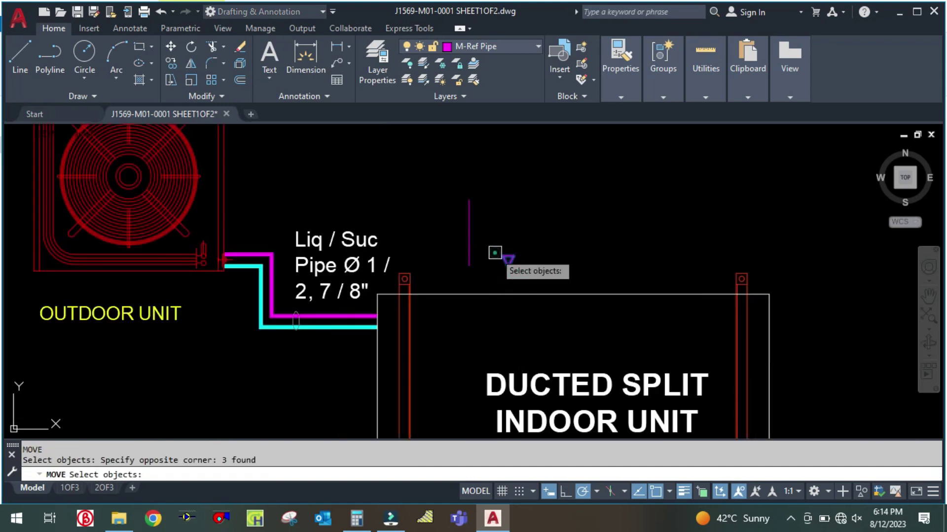
{"action": "scroll", "coordinate": [506, 257], "scroll_direction": "up", "scroll_amount": 3}
{"action": "key", "text": "Return"}
{"action": "left_click", "coordinate": [521, 259]}
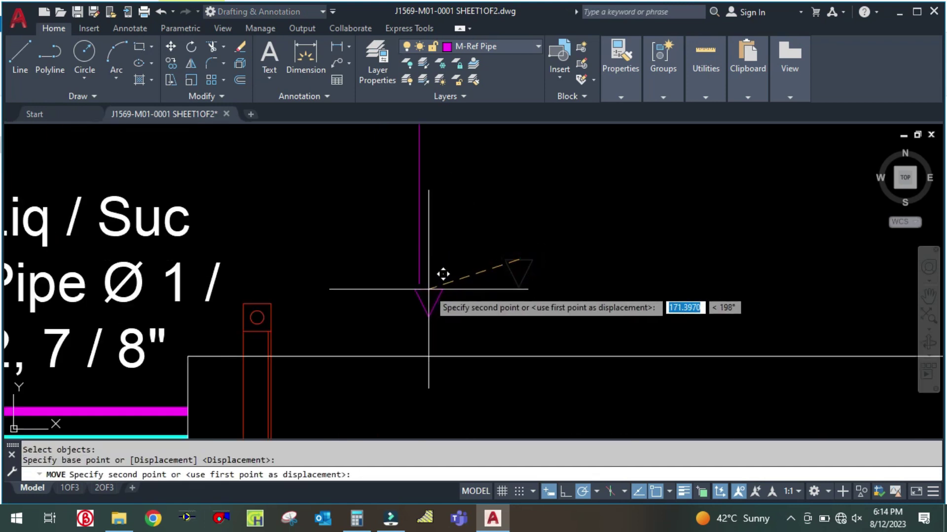
{"action": "key", "text": "Escape"}
{"action": "scroll", "coordinate": [481, 294], "scroll_direction": "down", "scroll_amount": 3}
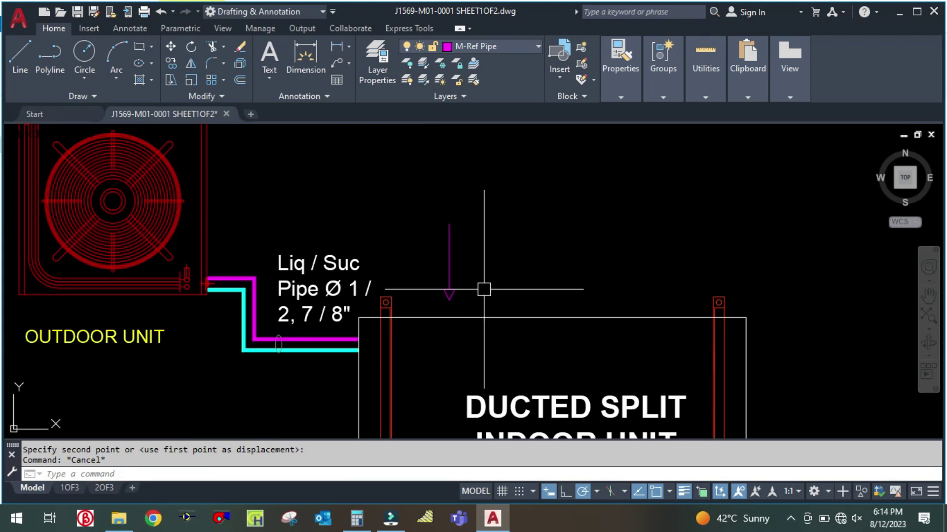
{"action": "scroll", "coordinate": [483, 288], "scroll_direction": "up", "scroll_amount": 2}
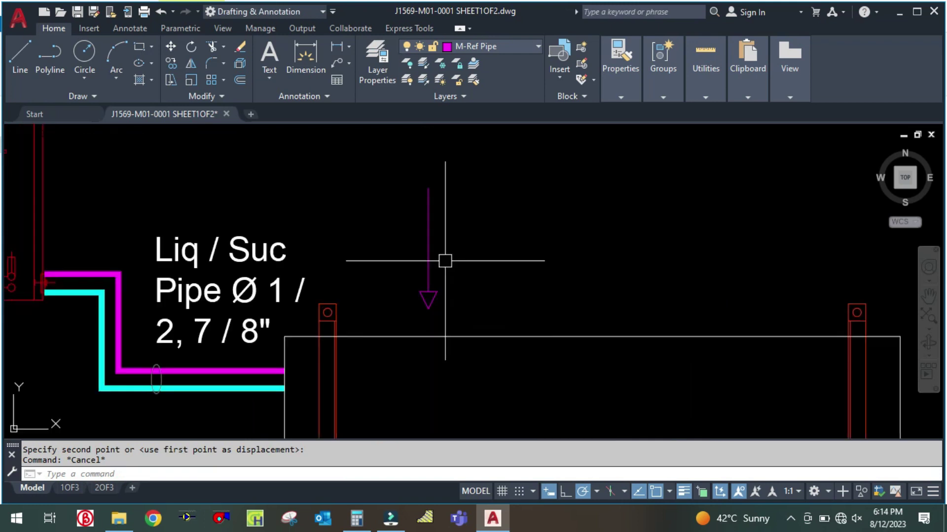
Turn on Ortho mode and check the return-air arrow's vertical line without changing it.
{"action": "left_click", "coordinate": [567, 486]}
{"action": "left_click", "coordinate": [428, 219]}
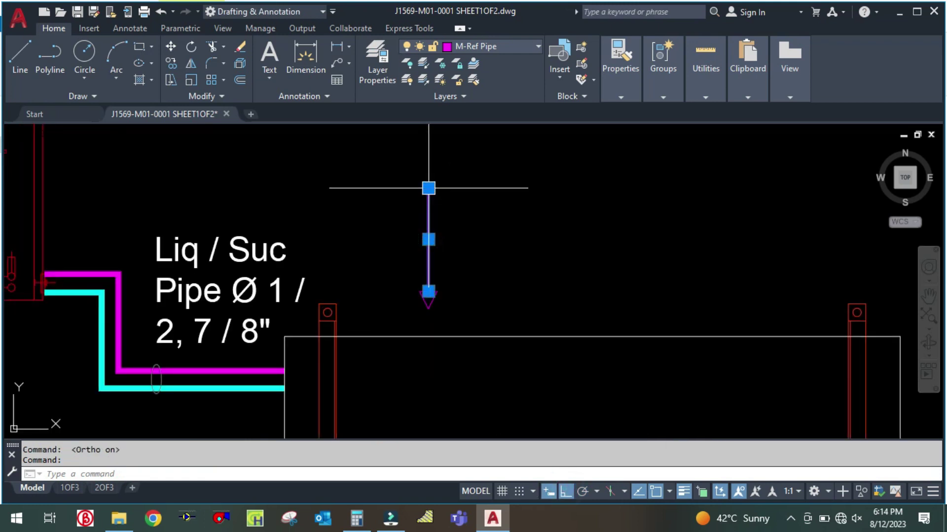
{"action": "left_click", "coordinate": [428, 188]}
{"action": "key", "text": "Escape"}
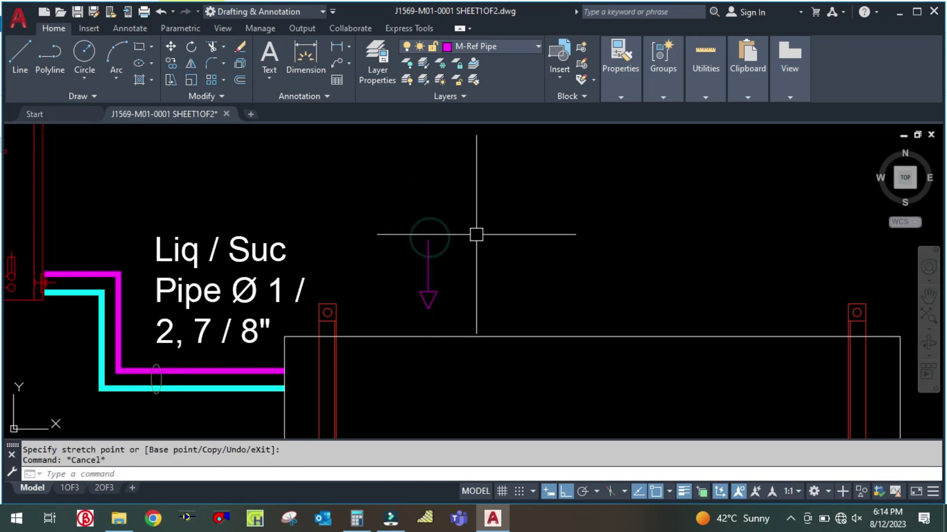
{"action": "scroll", "coordinate": [476, 235], "scroll_direction": "down", "scroll_amount": 4}
{"action": "scroll", "coordinate": [484, 235], "scroll_direction": "up", "scroll_amount": 3}
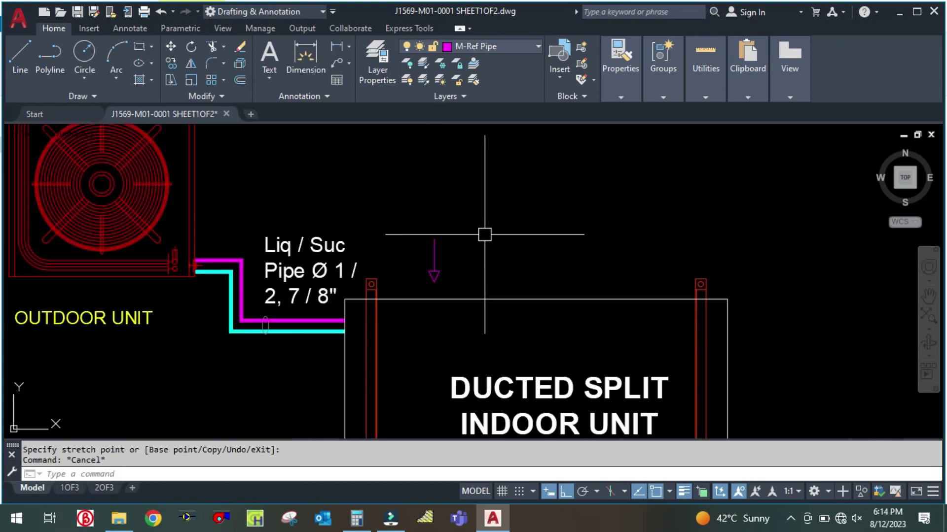
Copy the return-air arrow eight times, evenly spaced rightward across the indoor unit's top.
{"action": "type", "text": "co"}
{"action": "key", "text": "Return"}
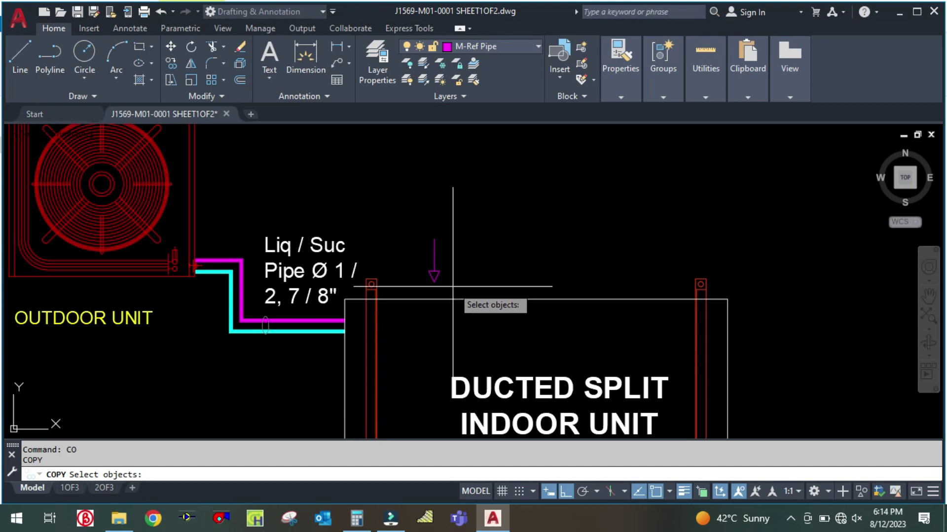
{"action": "left_click", "coordinate": [453, 286]}
{"action": "left_click", "coordinate": [416, 221]}
{"action": "key", "text": "Return"}
{"action": "left_click", "coordinate": [477, 229]}
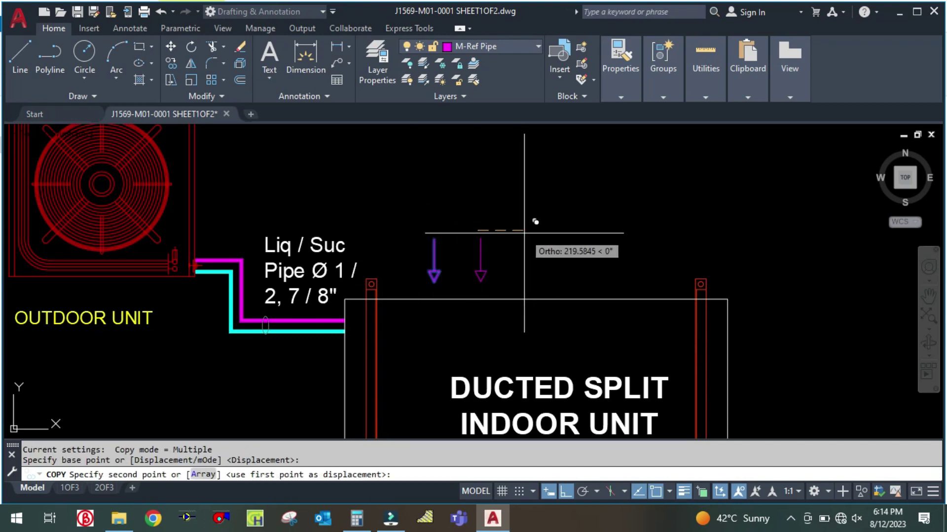
{"action": "left_click", "coordinate": [503, 232]}
{"action": "left_click", "coordinate": [530, 232]}
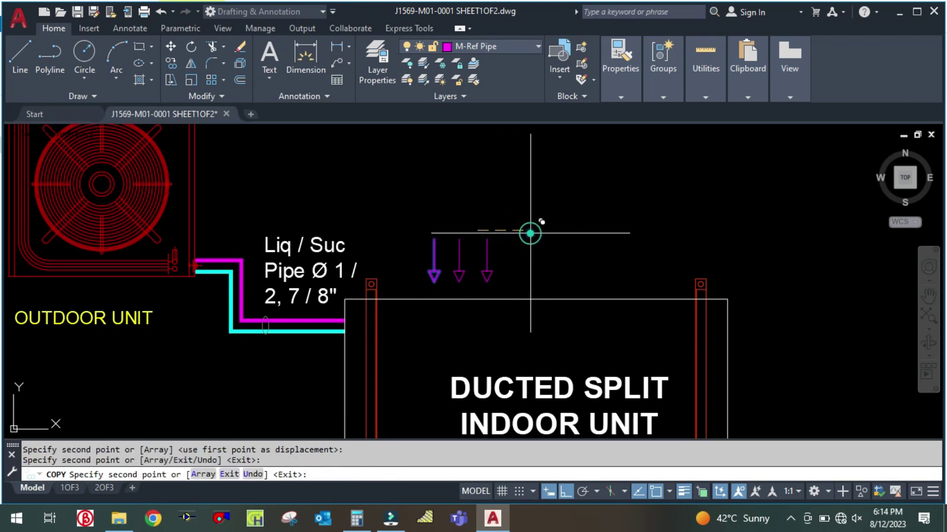
{"action": "left_click", "coordinate": [556, 232]}
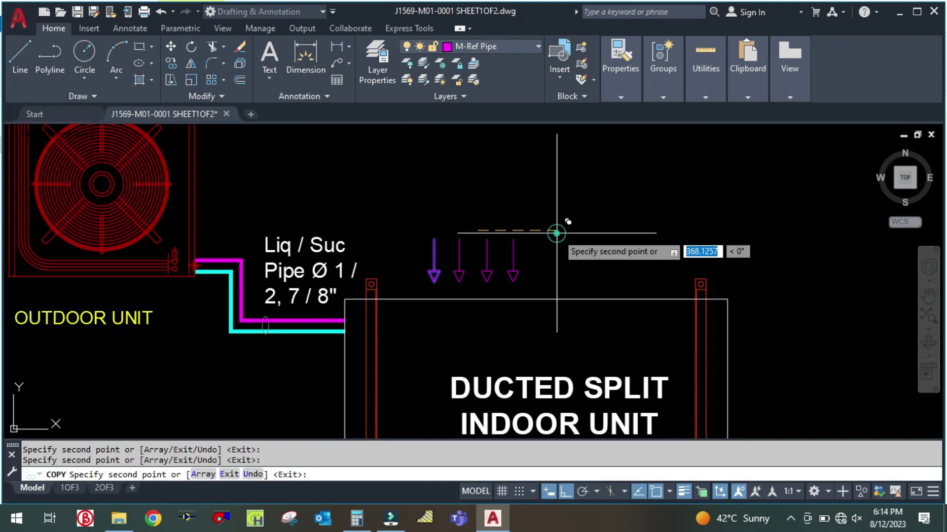
{"action": "left_click", "coordinate": [584, 233]}
{"action": "left_click", "coordinate": [612, 233]}
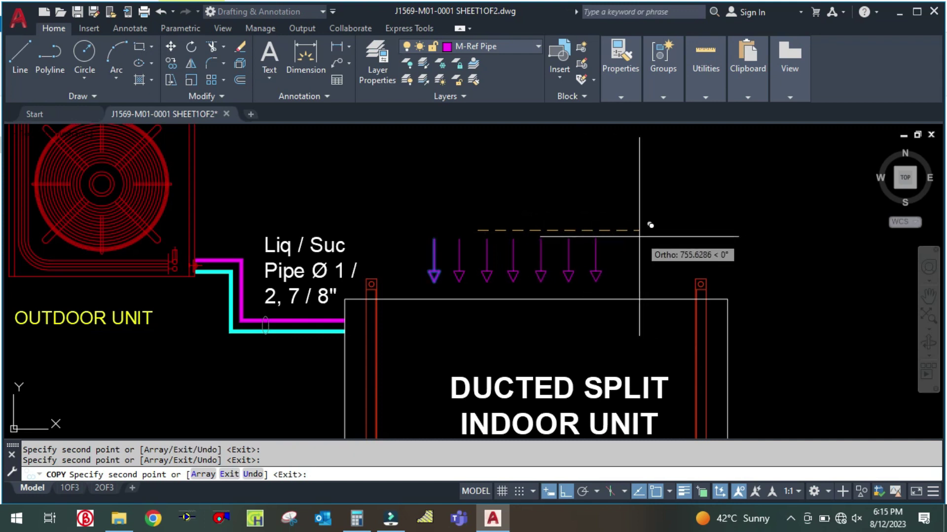
{"action": "left_click", "coordinate": [637, 234]}
{"action": "left_click", "coordinate": [667, 236]}
{"action": "left_click", "coordinate": [693, 236]}
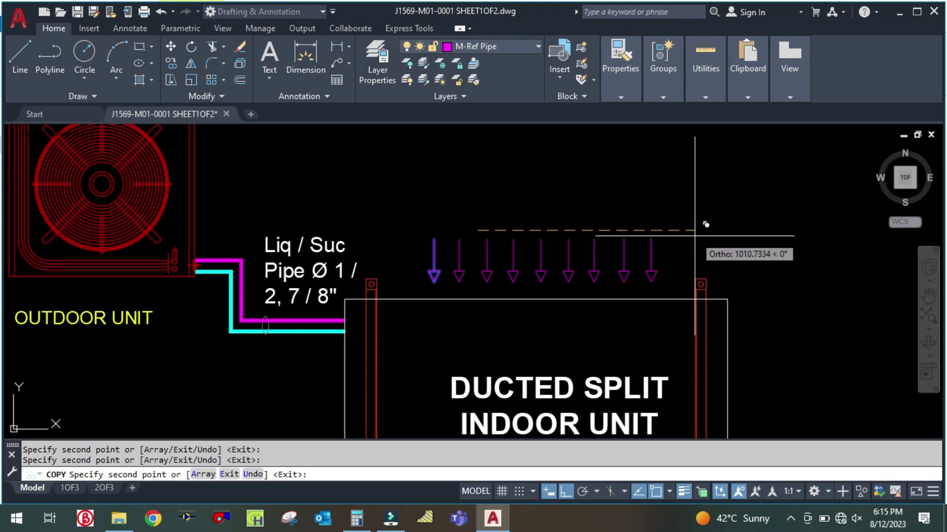
{"action": "key", "text": "Escape"}
{"action": "scroll", "coordinate": [577, 241], "scroll_direction": "down", "scroll_amount": 4}
{"action": "scroll", "coordinate": [577, 242], "scroll_direction": "up", "scroll_amount": 4}
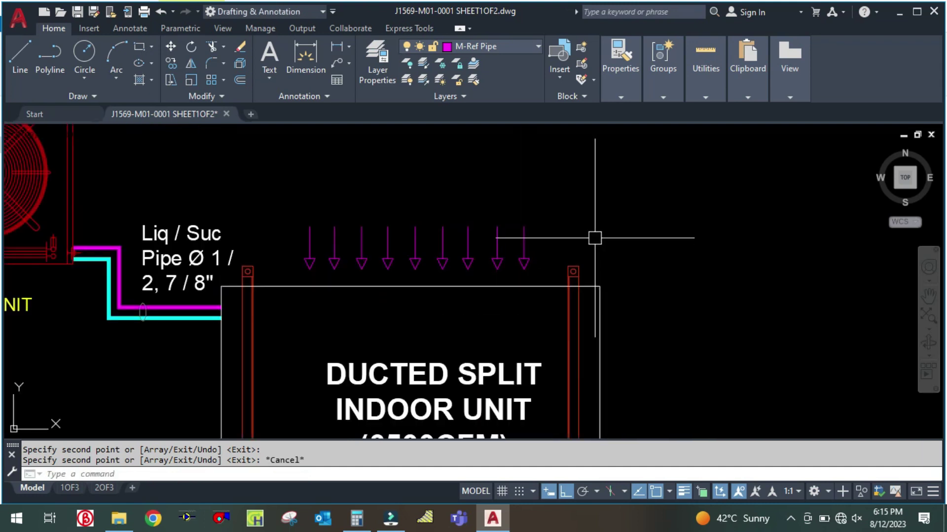
Copy the indoor unit's label up to a spot above the arrow row.
{"action": "type", "text": "CO"}
{"action": "key", "text": "Return"}
{"action": "left_click", "coordinate": [438, 380]}
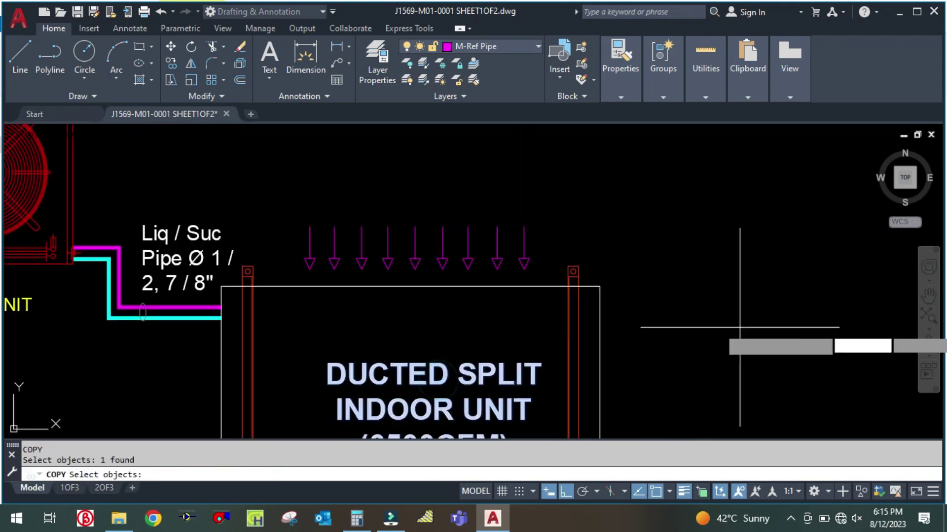
{"action": "key", "text": "Return"}
{"action": "left_click", "coordinate": [685, 327]}
{"action": "scroll", "coordinate": [678, 202], "scroll_direction": "down", "scroll_amount": 3}
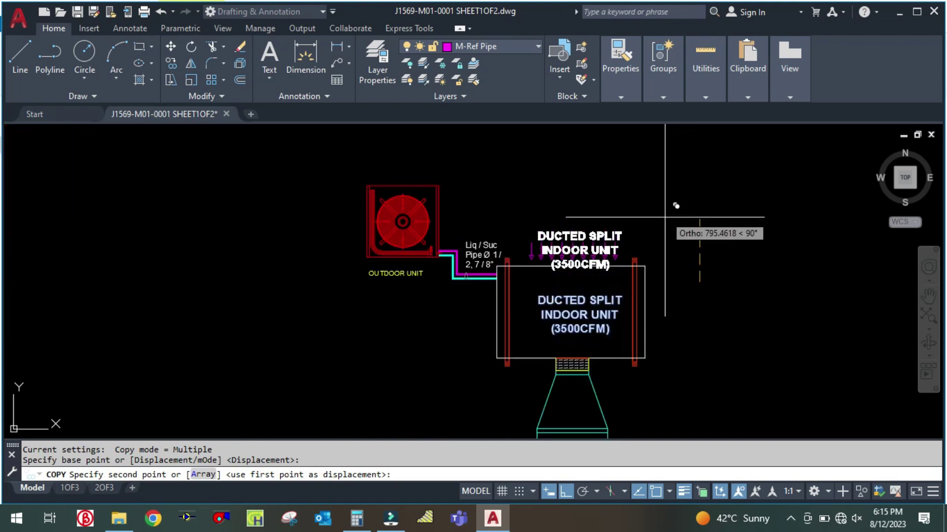
{"action": "scroll", "coordinate": [672, 169], "scroll_direction": "up", "scroll_amount": 3}
{"action": "left_click", "coordinate": [663, 192]}
{"action": "key", "text": "Escape"}
Change the copied label's wording to 'RETURN AIR'.
{"action": "left_click", "coordinate": [519, 227]}
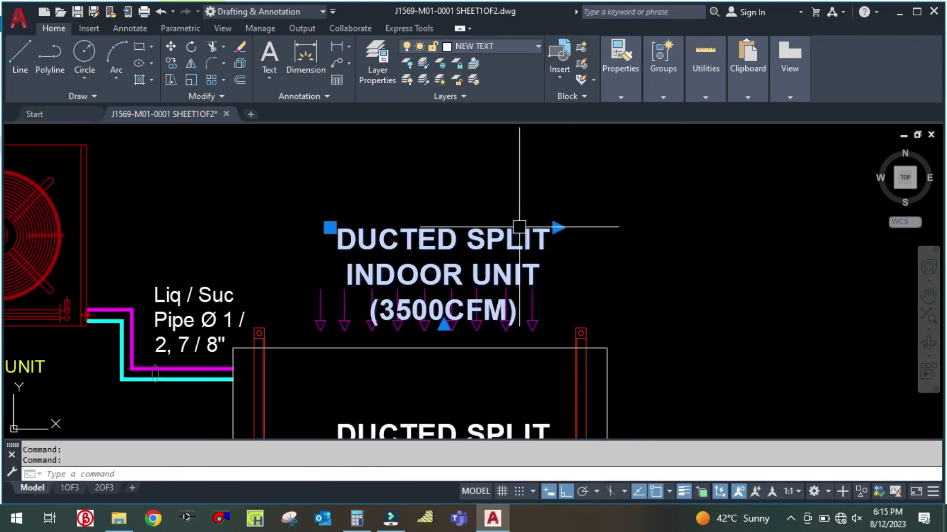
{"action": "key", "text": "Escape"}
{"action": "double_click", "coordinate": [517, 256]}
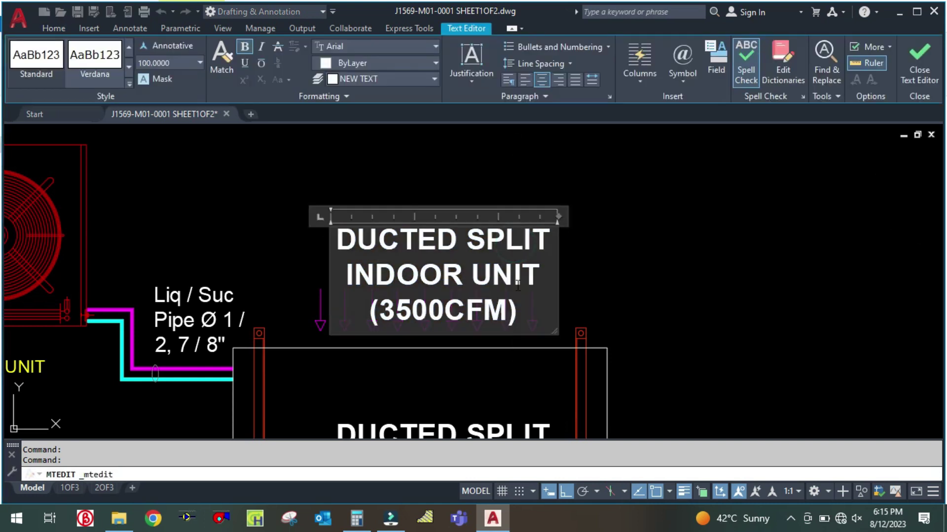
{"action": "left_click_drag", "start_coordinate": [499, 301], "coordinate": [316, 236]}
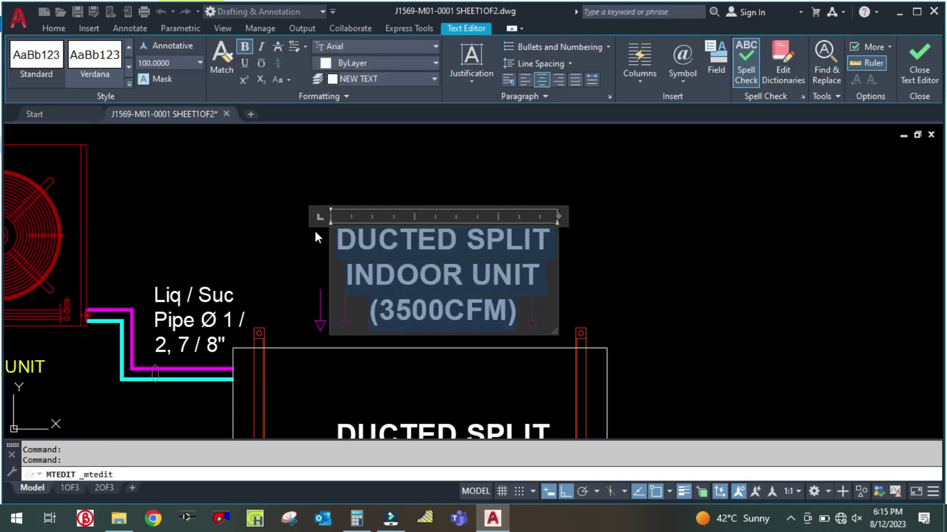
{"action": "type", "text": "RETURN AIR"}
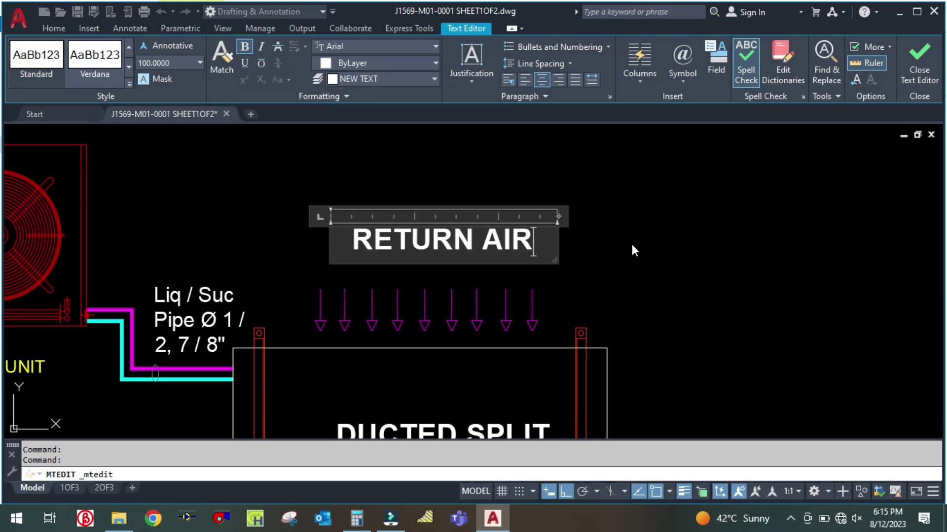
{"action": "key", "text": "Escape"}
{"action": "scroll", "coordinate": [446, 276], "scroll_direction": "down", "scroll_amount": 5}
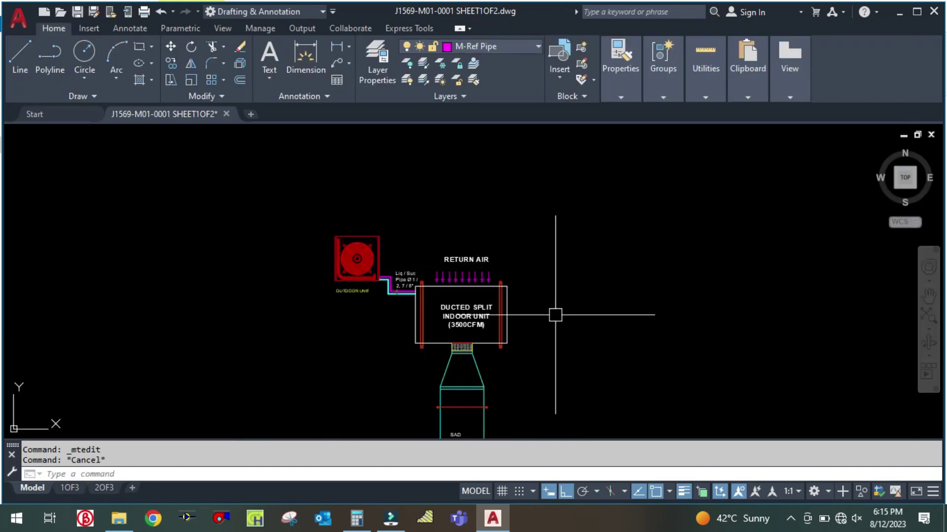
{"action": "mouse_move", "coordinate": [555, 315]}
{"action": "middle_mouse_down"}
{"action": "mouse_move", "coordinate": [528, 253]}
{"action": "mouse_move", "coordinate": [549, 236]}
{"action": "middle_mouse_up"}
{"action": "scroll", "coordinate": [549, 237], "scroll_direction": "down", "scroll_amount": 2}
{"action": "middle_click_drag", "start_coordinate": [520, 414], "coordinate": [521, 363]}
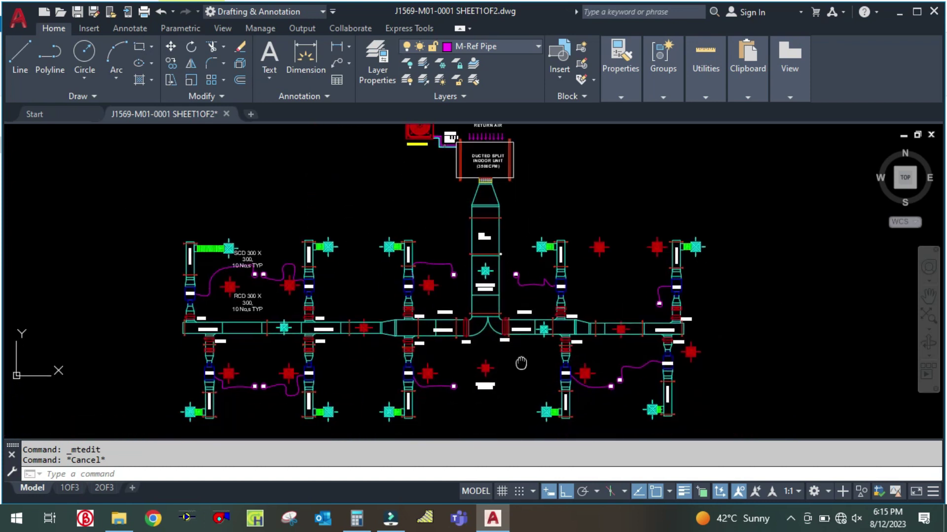
{"action": "scroll", "coordinate": [521, 380], "scroll_direction": "up", "scroll_amount": 2}
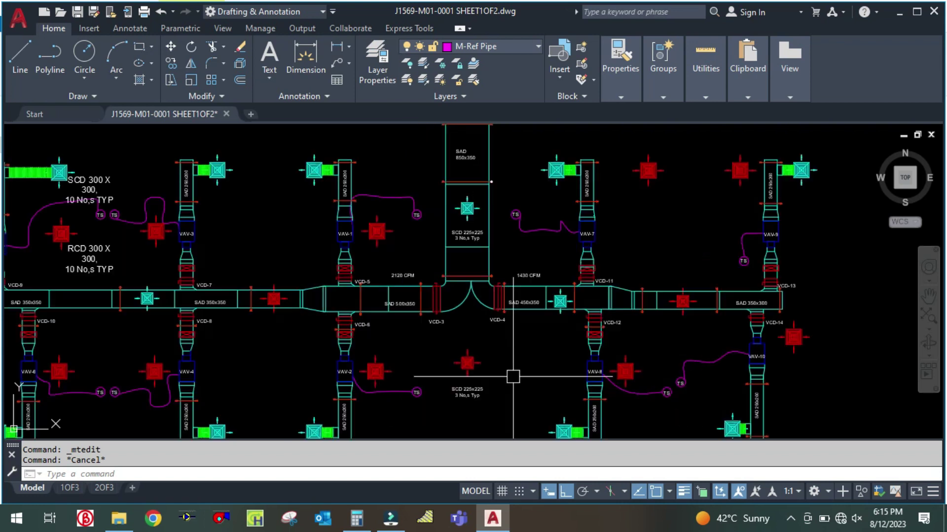
{"action": "middle_click_drag", "start_coordinate": [539, 365], "coordinate": [602, 368]}
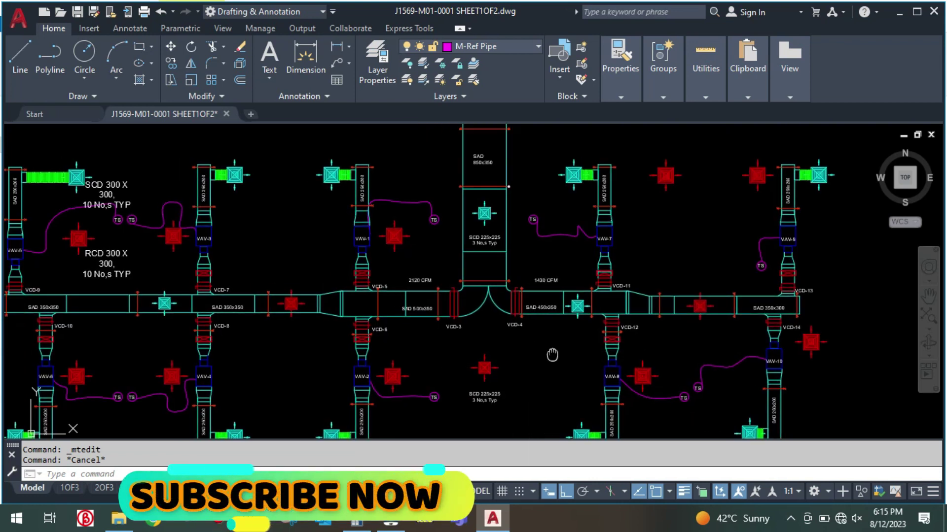
{"action": "right_click", "coordinate": [593, 352]}
{"action": "left_click", "coordinate": [550, 346]}
{"action": "key", "text": "Escape"}
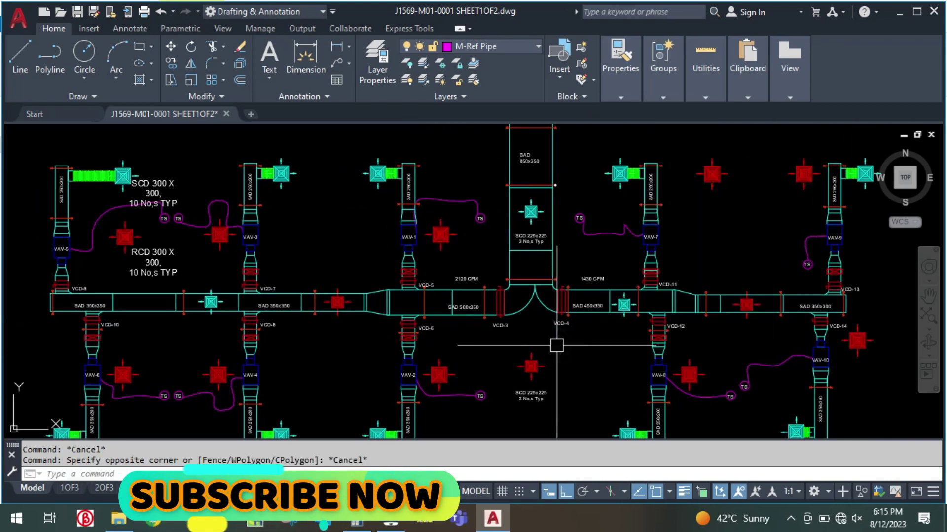
{"action": "scroll", "coordinate": [572, 348], "scroll_direction": "down", "scroll_amount": 2}
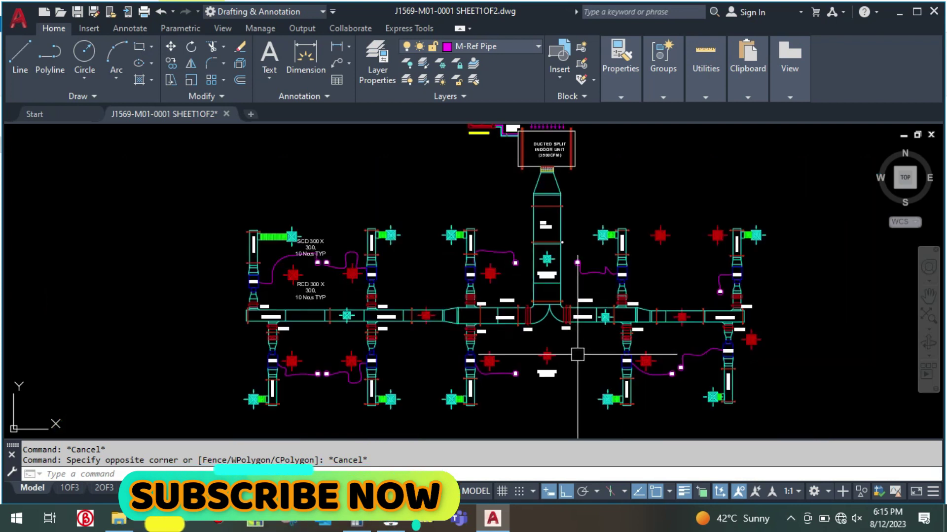
{"action": "scroll", "coordinate": [569, 353], "scroll_direction": "up", "scroll_amount": 2}
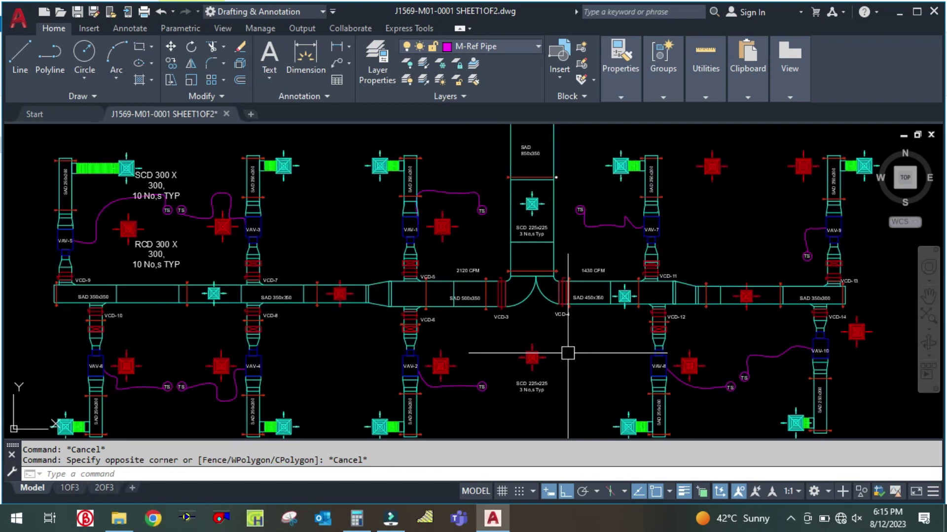
{"action": "middle_click_drag", "start_coordinate": [321, 362], "coordinate": [390, 355]}
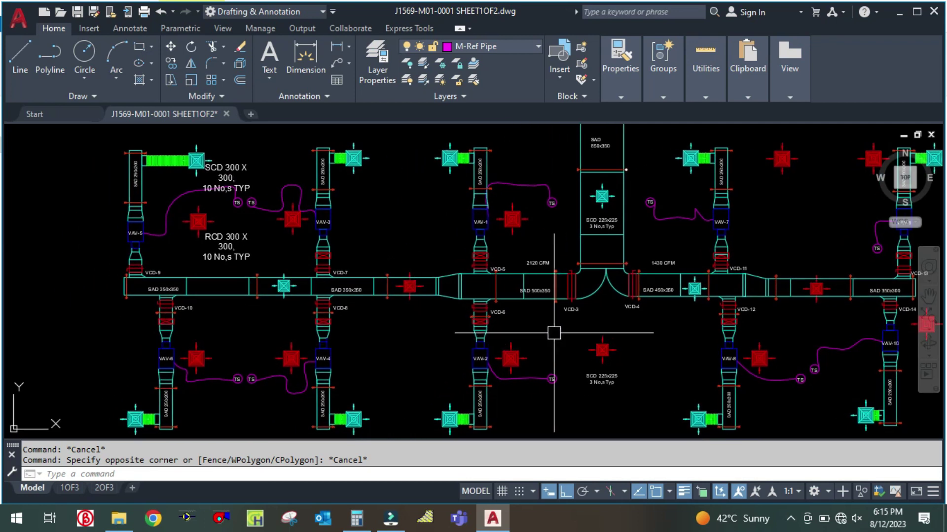
{"action": "mouse_move", "coordinate": [419, 226]}
{"action": "middle_mouse_down"}
{"action": "mouse_move", "coordinate": [364, 263]}
{"action": "mouse_move", "coordinate": [367, 256]}
{"action": "mouse_move", "coordinate": [369, 275]}
{"action": "middle_mouse_up"}
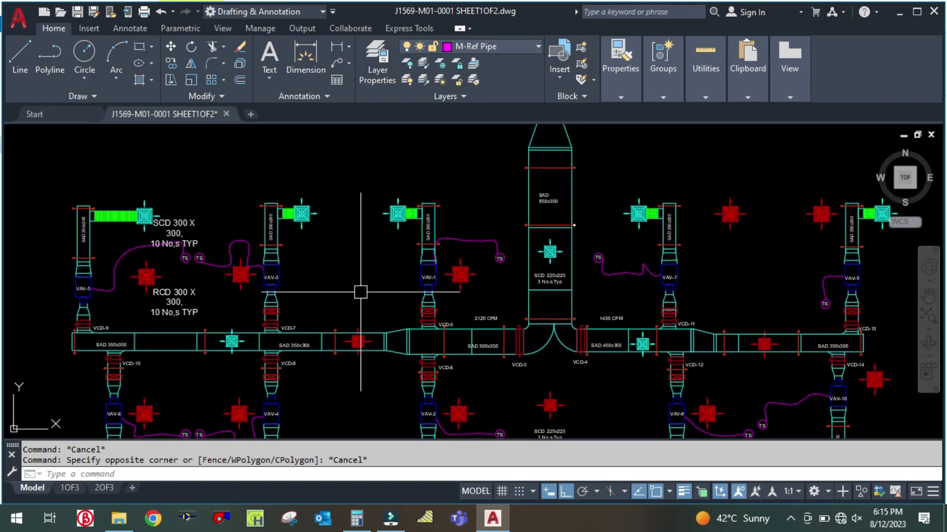
{"action": "mouse_move", "coordinate": [343, 358]}
{"action": "middle_mouse_down"}
{"action": "mouse_move", "coordinate": [353, 368]}
{"action": "mouse_move", "coordinate": [375, 357]}
{"action": "middle_mouse_up"}
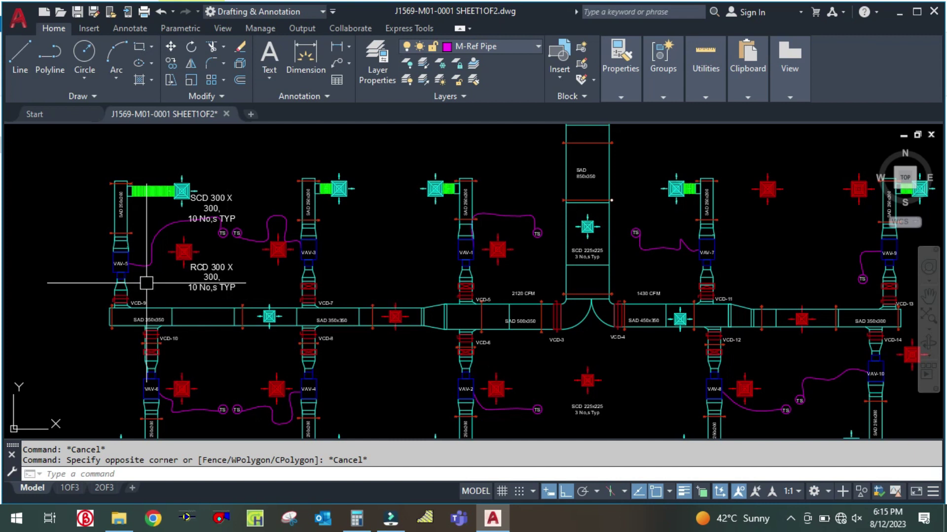
{"action": "scroll", "coordinate": [150, 284], "scroll_direction": "up", "scroll_amount": 2}
{"action": "middle_click_drag", "start_coordinate": [159, 290], "coordinate": [228, 286]}
{"action": "scroll", "coordinate": [251, 301], "scroll_direction": "up", "scroll_amount": 2}
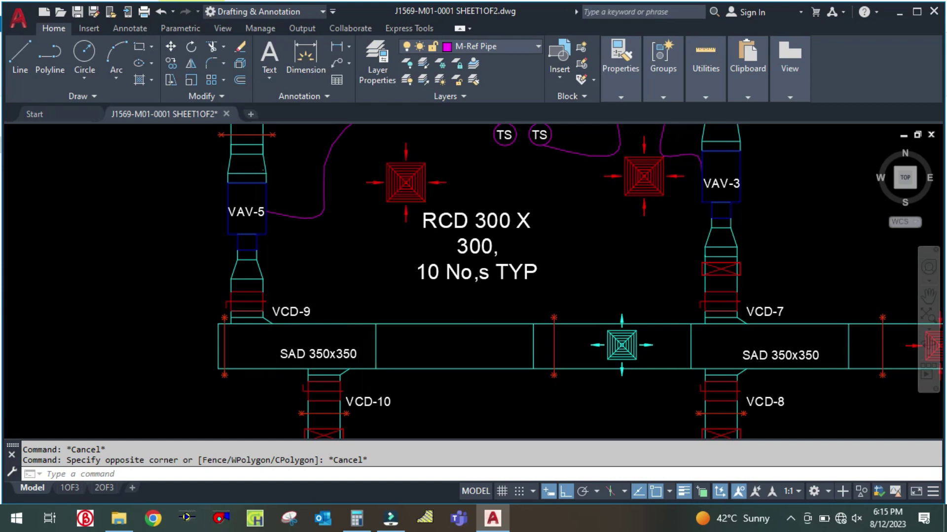
{"action": "scroll", "coordinate": [316, 285], "scroll_direction": "down", "scroll_amount": 2}
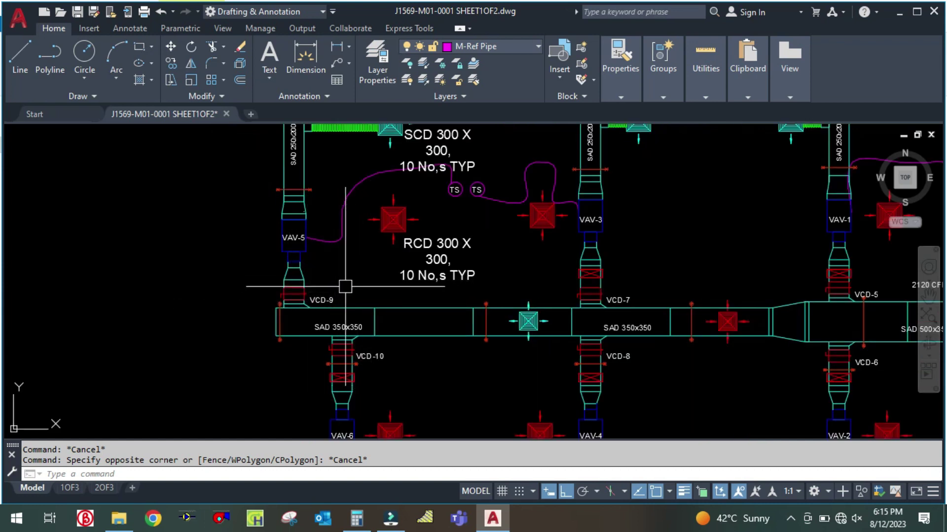
{"action": "middle_click_drag", "start_coordinate": [345, 281], "coordinate": [278, 300]}
{"action": "scroll", "coordinate": [259, 283], "scroll_direction": "down", "scroll_amount": 2}
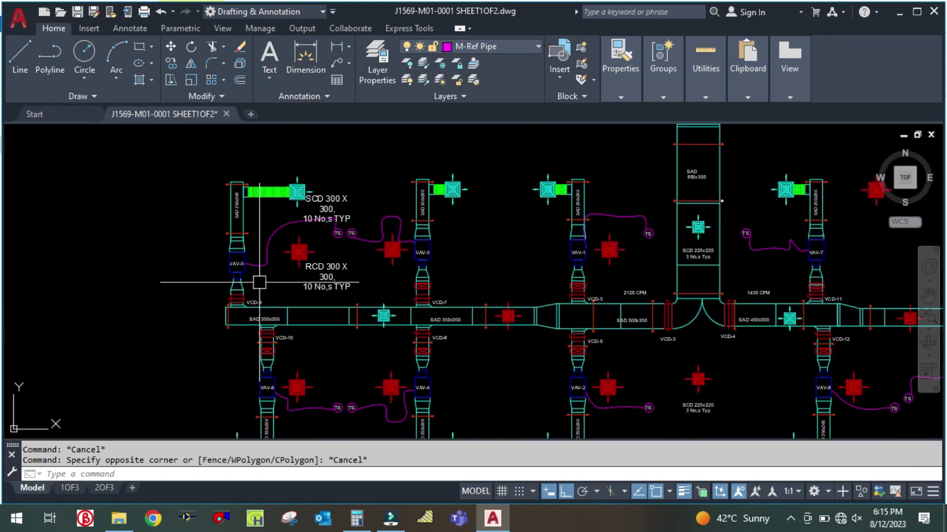
{"action": "middle_click_drag", "start_coordinate": [460, 265], "coordinate": [384, 253]}
{"action": "scroll", "coordinate": [291, 254], "scroll_direction": "down", "scroll_amount": 2}
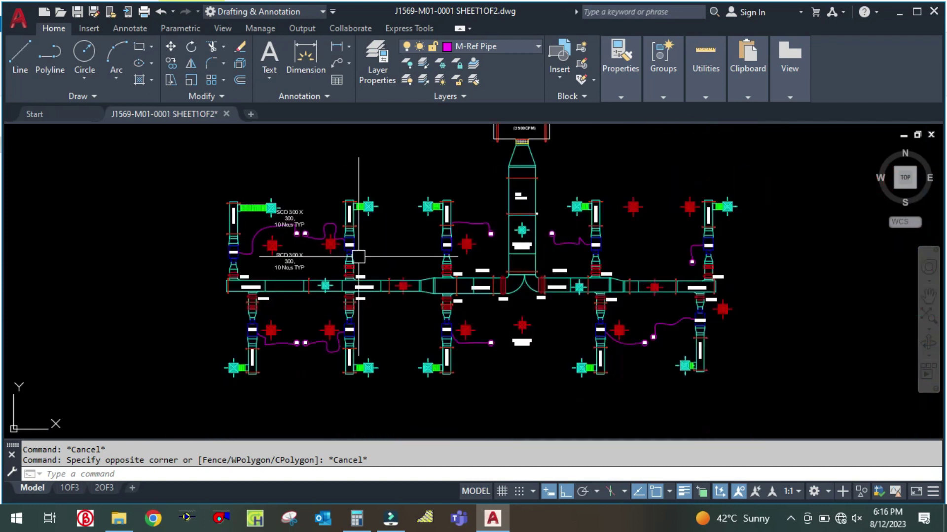
{"action": "middle_click_drag", "start_coordinate": [394, 323], "coordinate": [332, 334]}
{"action": "scroll", "coordinate": [361, 274], "scroll_direction": "up", "scroll_amount": 2}
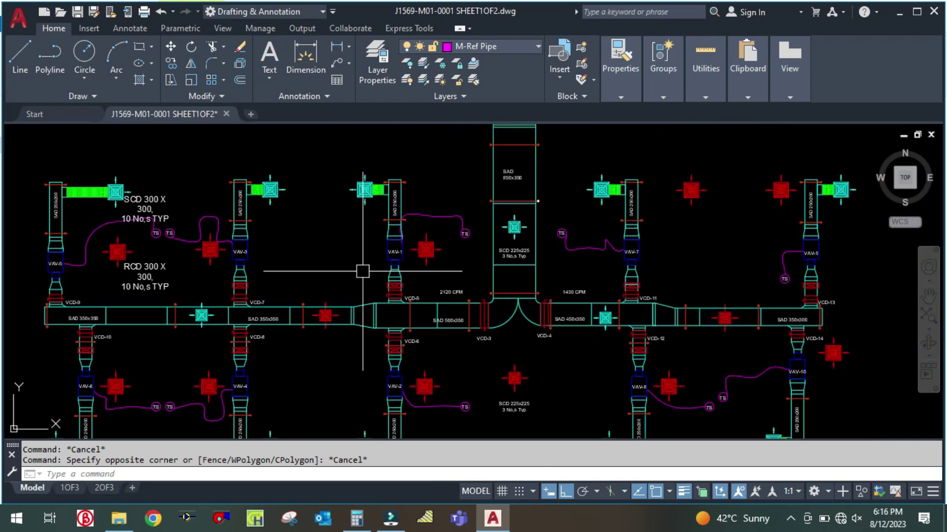
{"action": "middle_click_drag", "start_coordinate": [458, 349], "coordinate": [496, 337]}
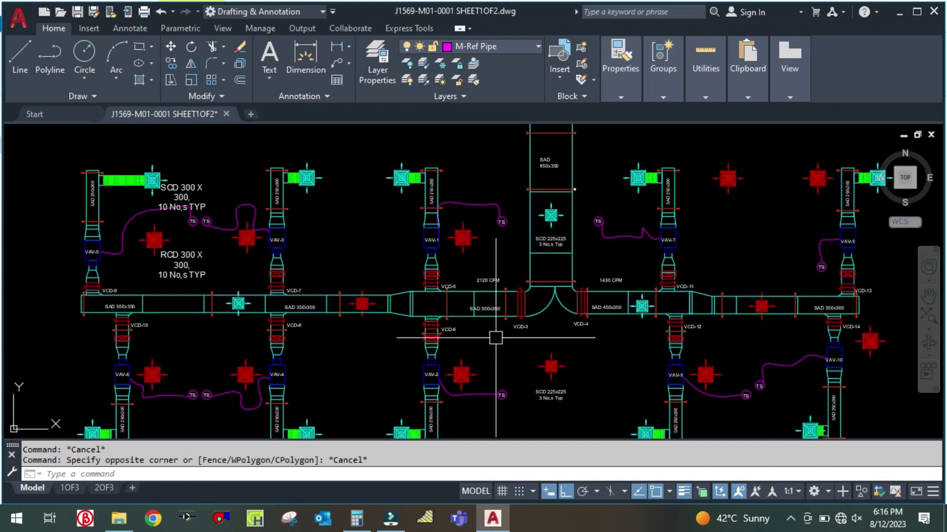
{"action": "scroll", "coordinate": [496, 337], "scroll_direction": "down", "scroll_amount": 2}
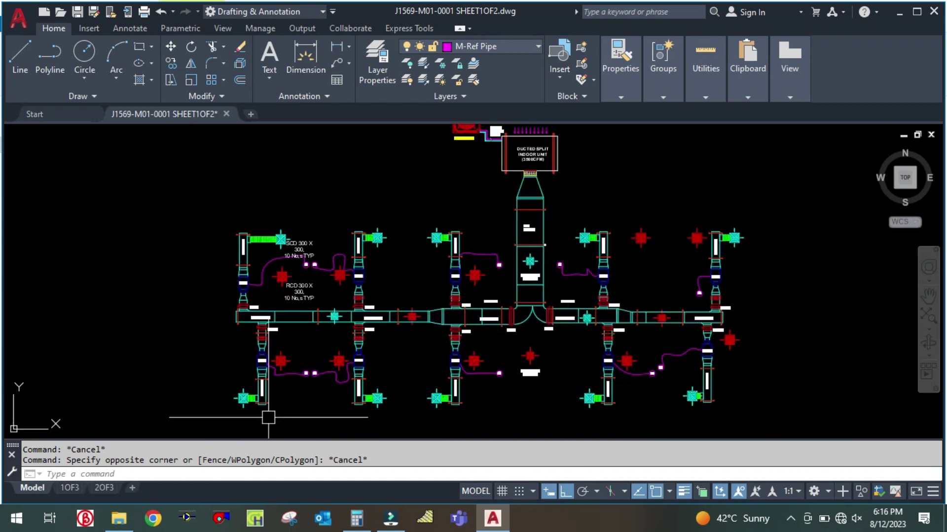
{"action": "scroll", "coordinate": [268, 417], "scroll_direction": "up", "scroll_amount": 12}
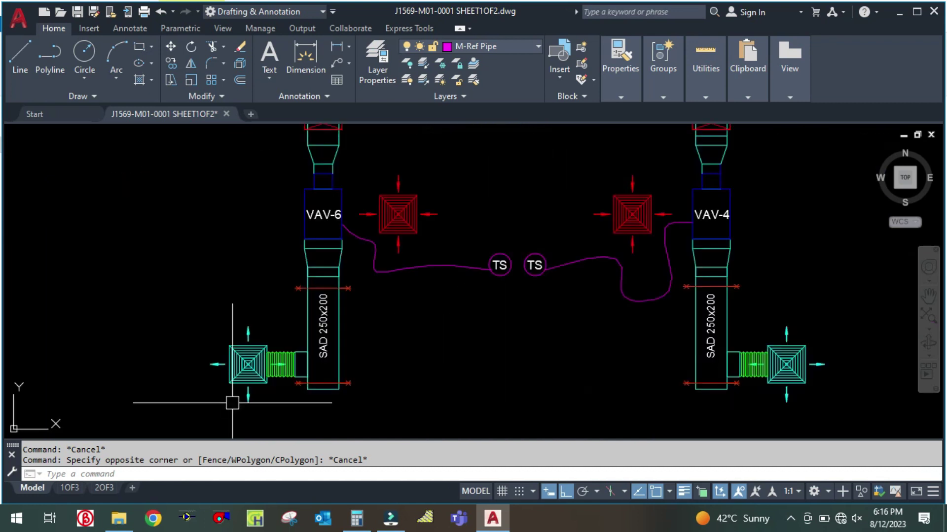
{"action": "left_click", "coordinate": [278, 353]}
{"action": "key", "text": "Escape"}
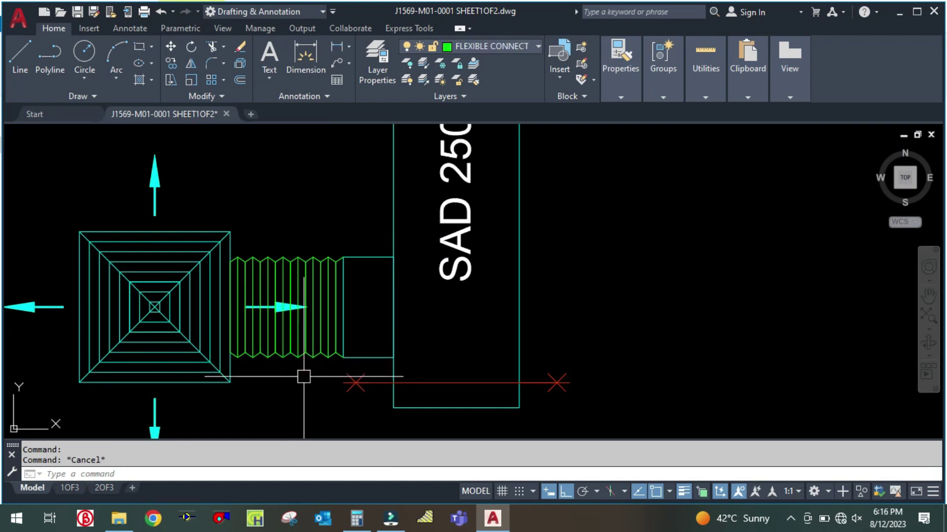
{"action": "scroll", "coordinate": [320, 386], "scroll_direction": "down", "scroll_amount": 2}
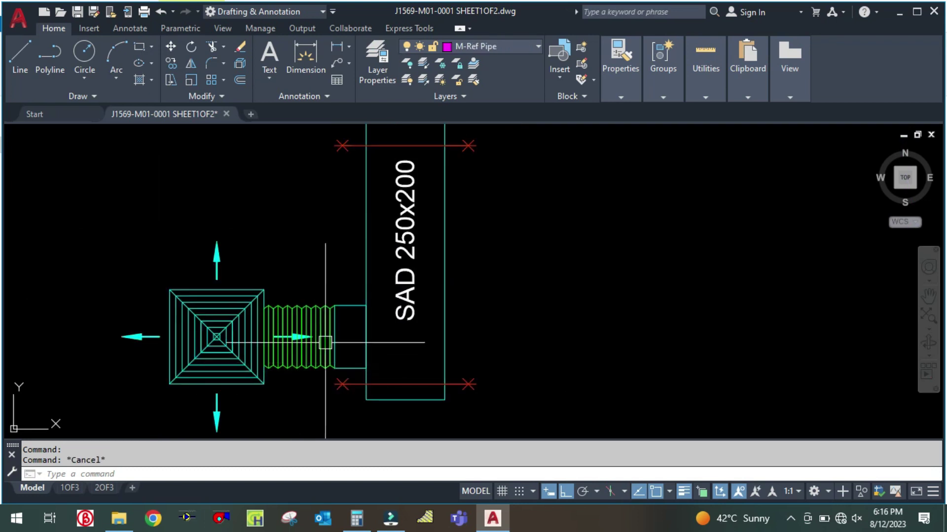
{"action": "scroll", "coordinate": [265, 353], "scroll_direction": "up", "scroll_amount": 2}
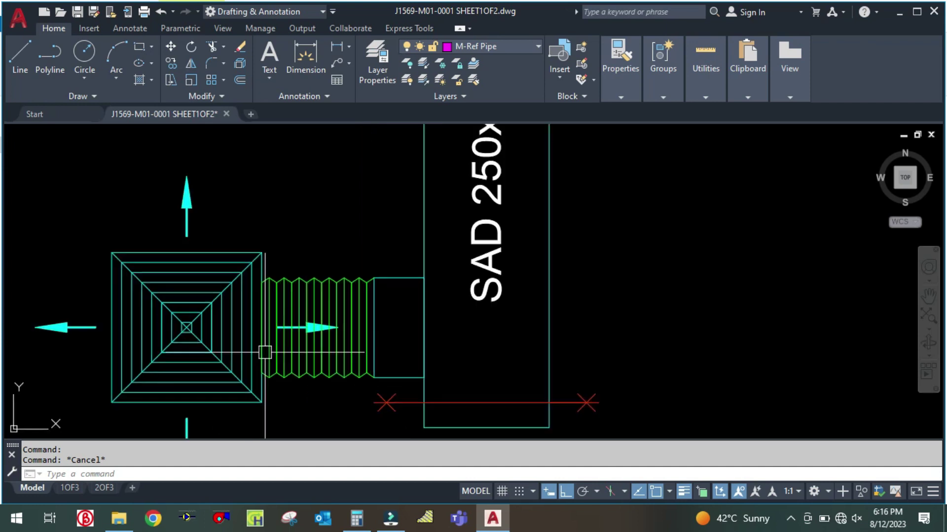